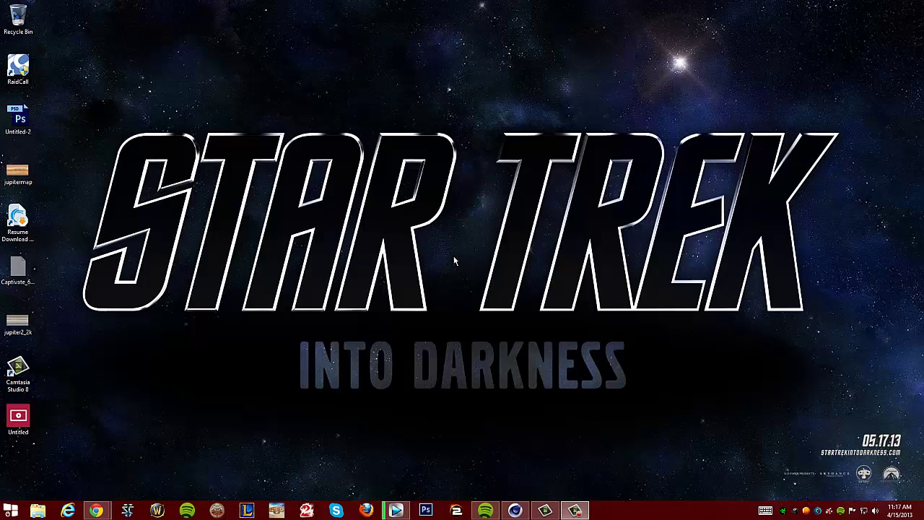
Step: Check the video render, then minimize the video editor and Cinema 4D to reveal the desktop
drag(48, 82, 846, 414)
click(399, 511)
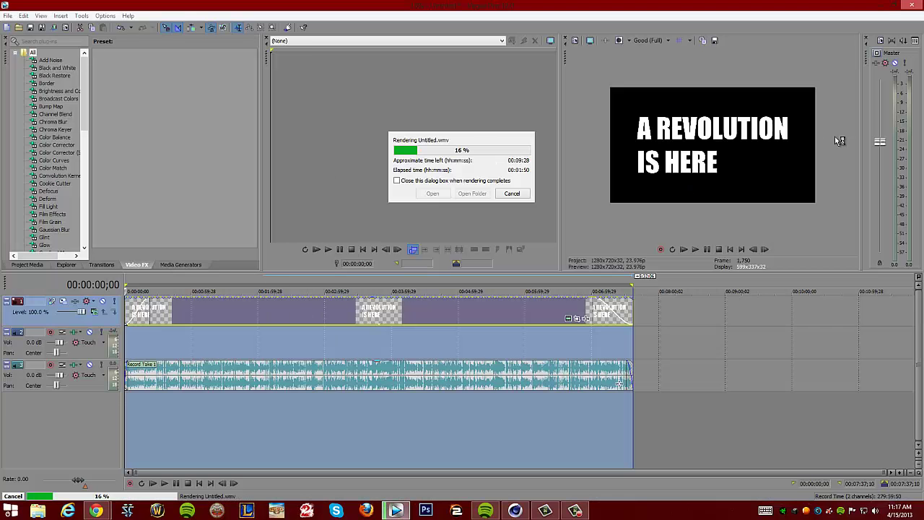
click(882, 5)
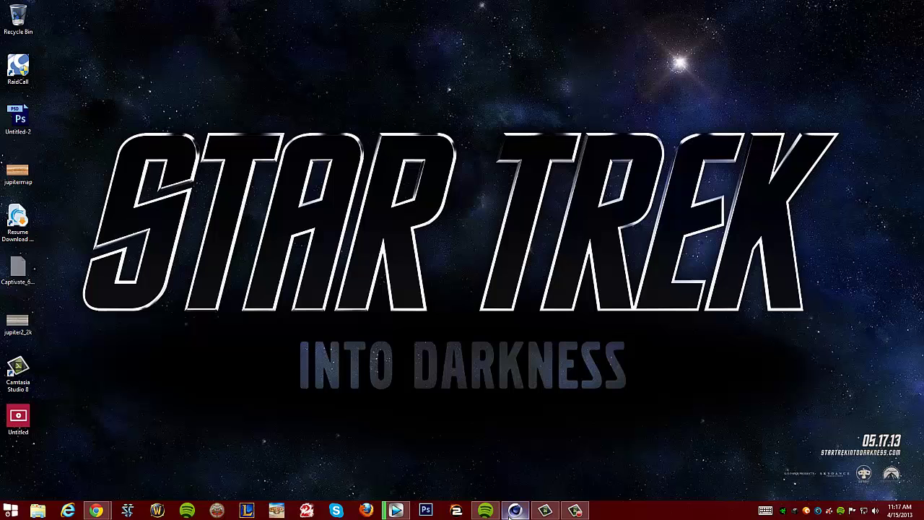
mouse_move(514, 509)
mouse_move(503, 450)
click(520, 511)
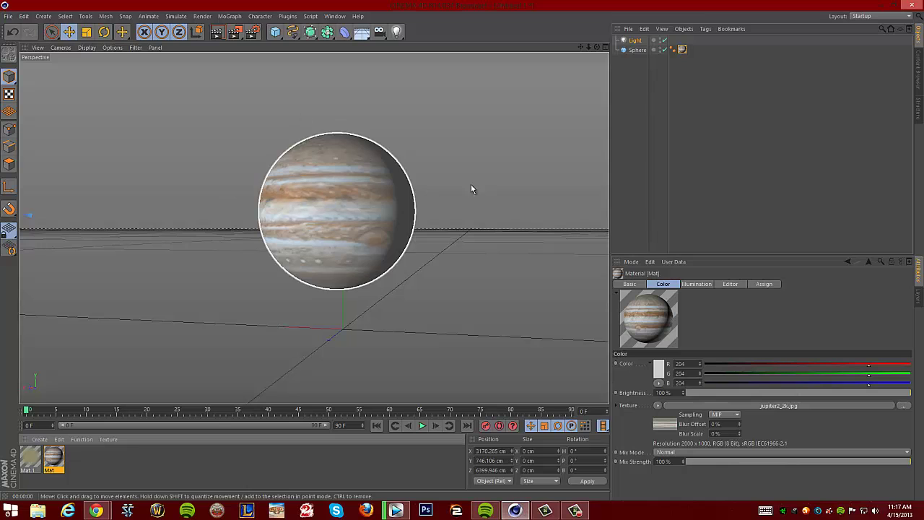
click(885, 6)
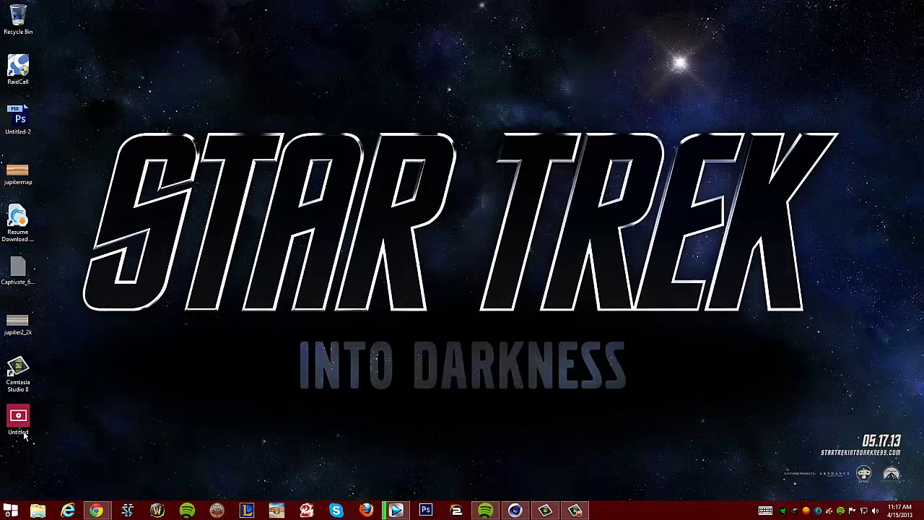
Step: Place jupiter2_2k and jupitermap side by side mid-desktop and shift the Camtasia icons up
drag(22, 316, 248, 176)
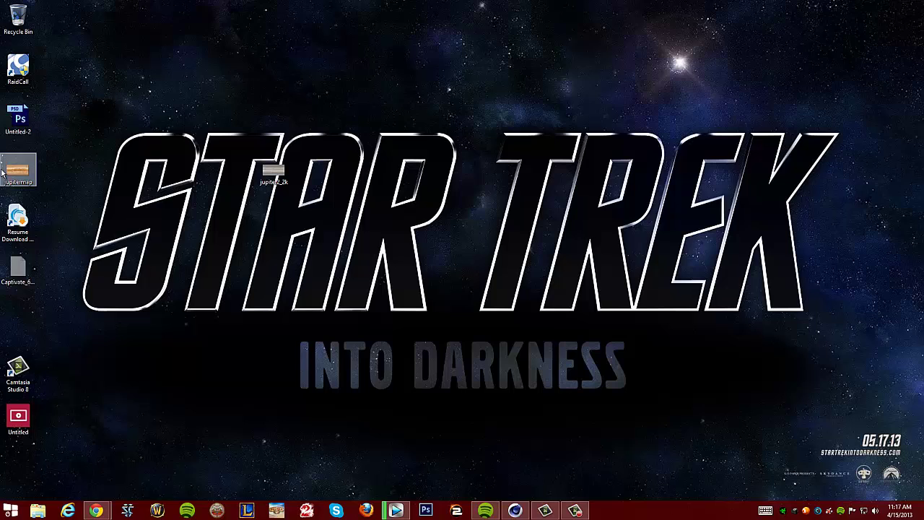
drag(3, 171, 296, 171)
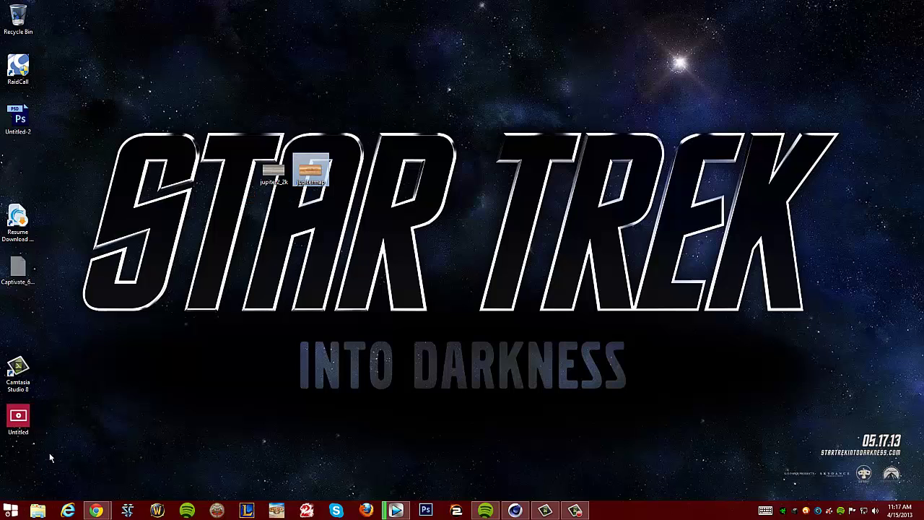
drag(58, 466, 18, 328)
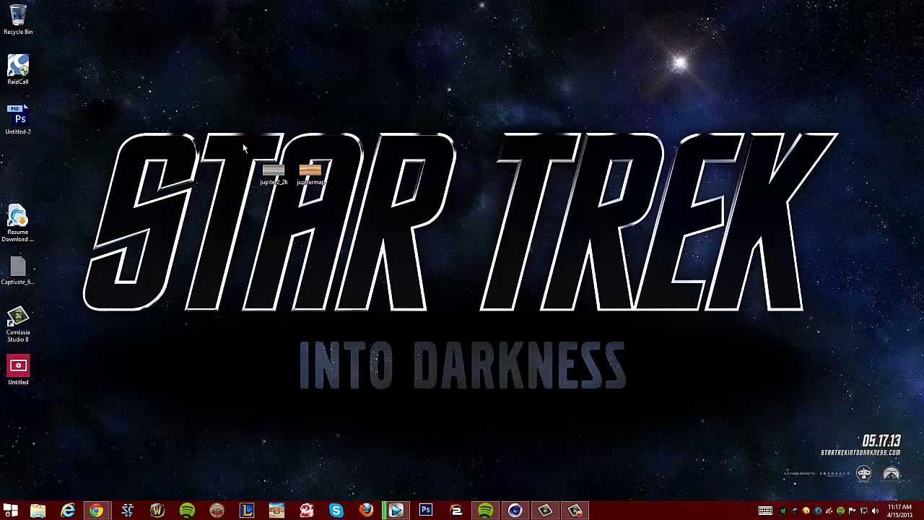
Step: Compare the size info of the two Jupiter images and select jupitermap
drag(219, 106, 378, 199)
click(318, 193)
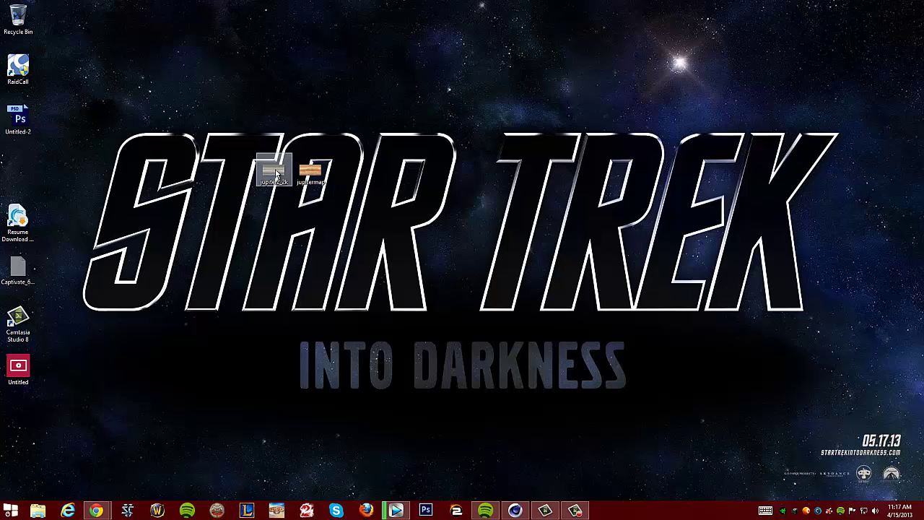
mouse_move(277, 175)
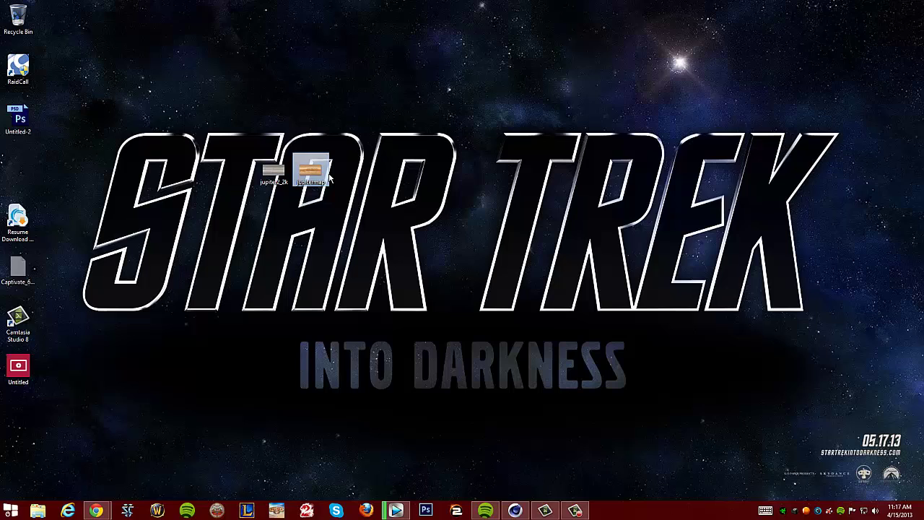
mouse_move(320, 170)
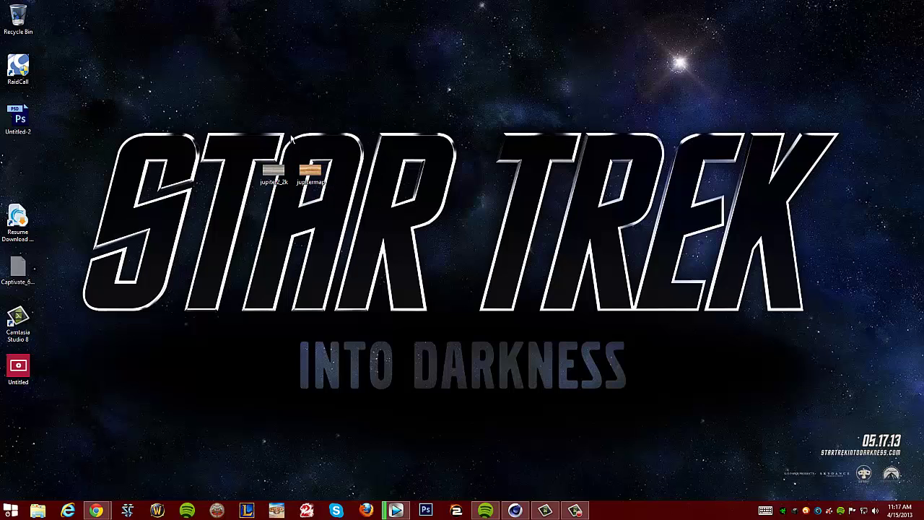
click(303, 170)
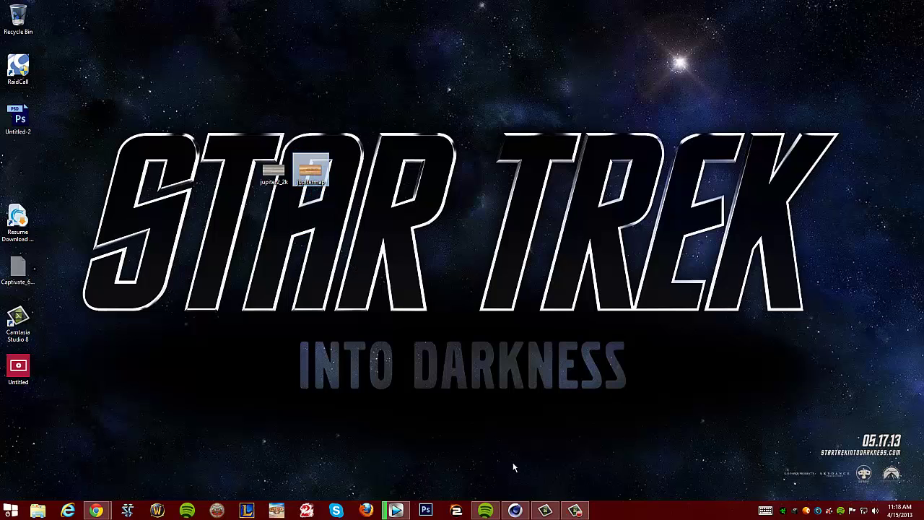
click(514, 510)
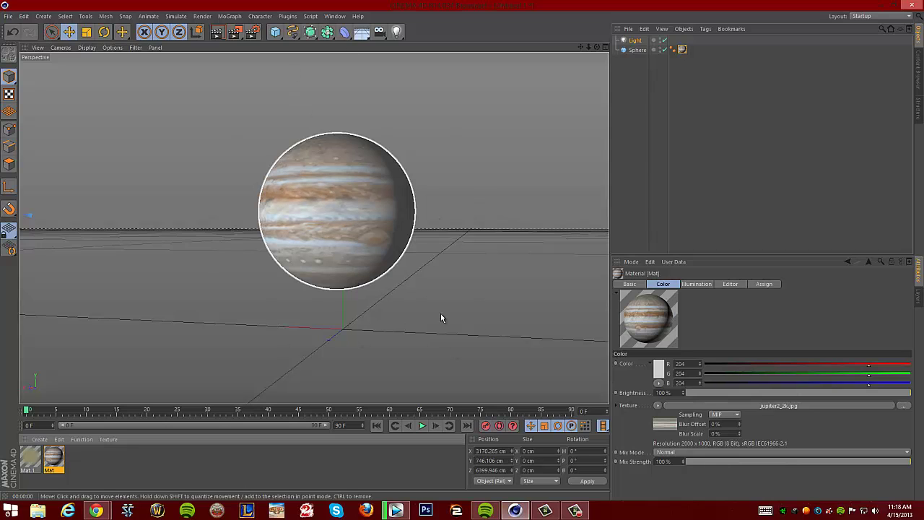
click(240, 41)
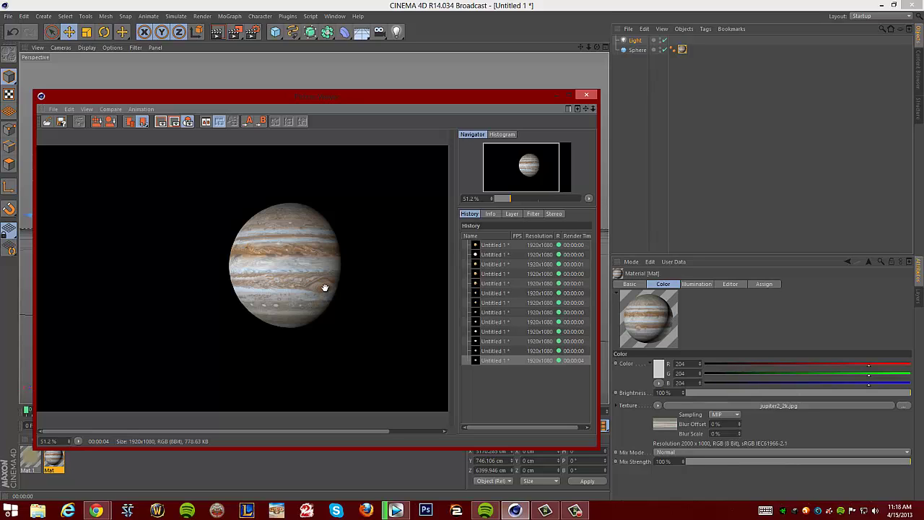
drag(325, 287, 235, 270)
scroll(238, 233, up, 1)
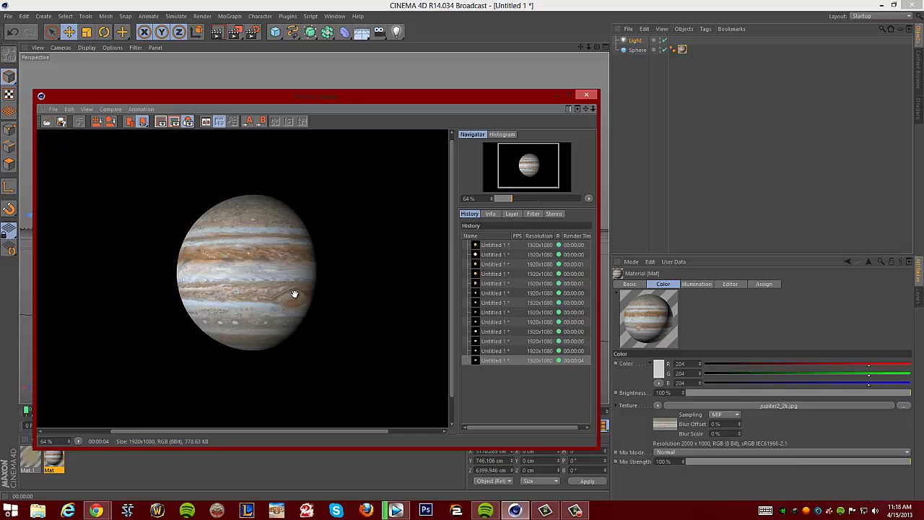
scroll(238, 264, up, 2)
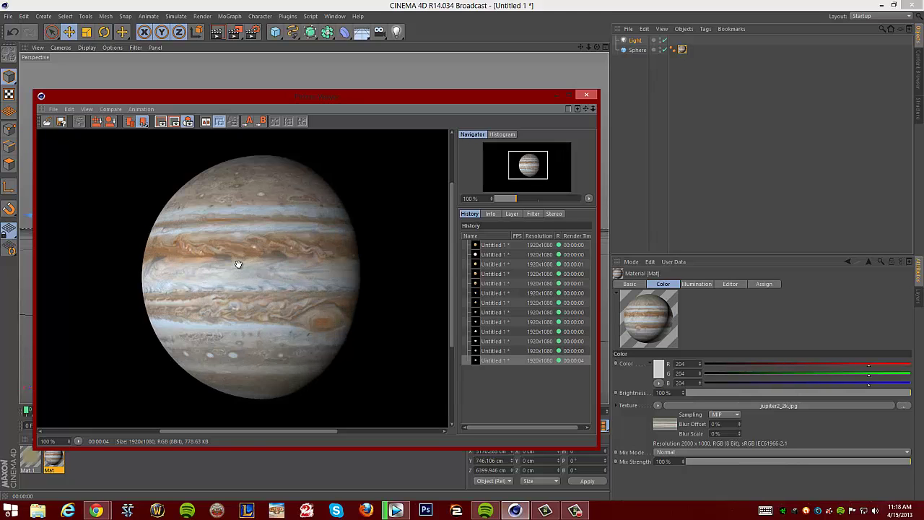
scroll(238, 264, up, 1)
scroll(238, 264, down, 4)
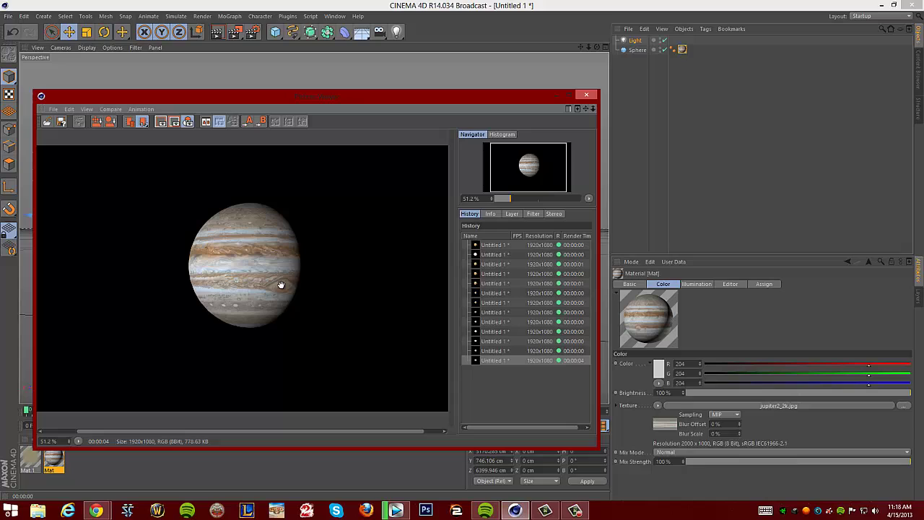
drag(231, 218, 237, 198)
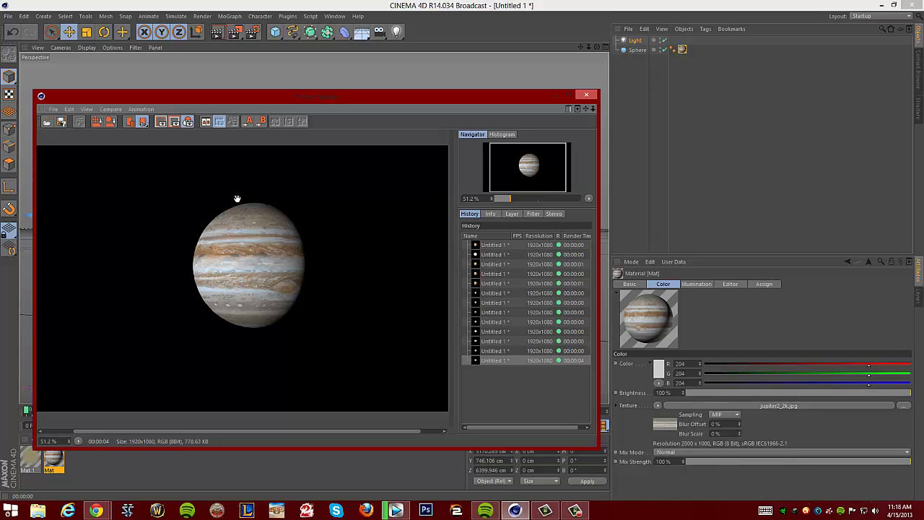
drag(295, 264, 276, 262)
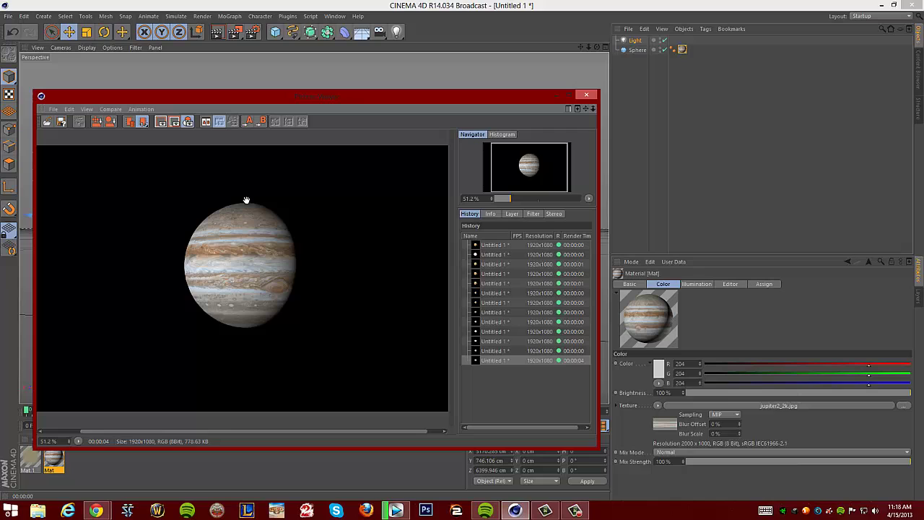
Step: Close the render viewer and delete the old Sphere, Light, and the Mat and Mat.1 materials
click(587, 97)
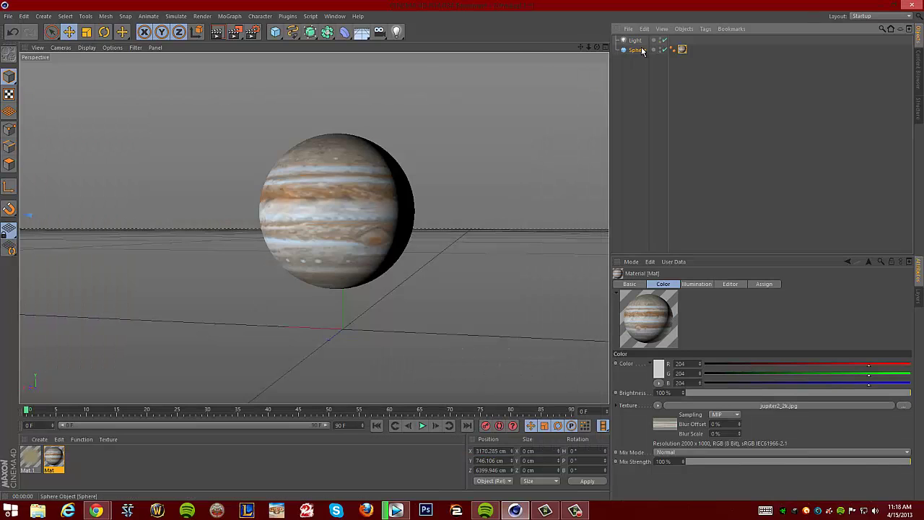
click(637, 49)
key(Delete)
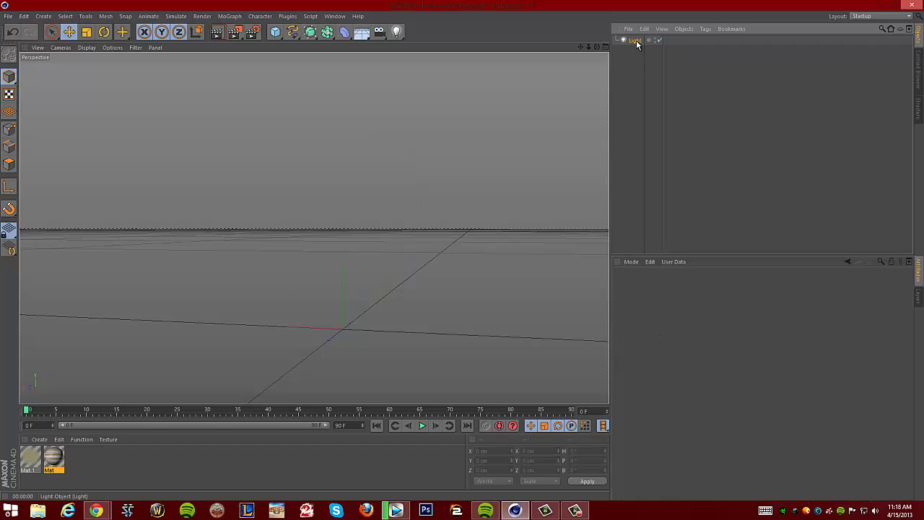
click(635, 40)
key(Delete)
click(53, 458)
key(Delete)
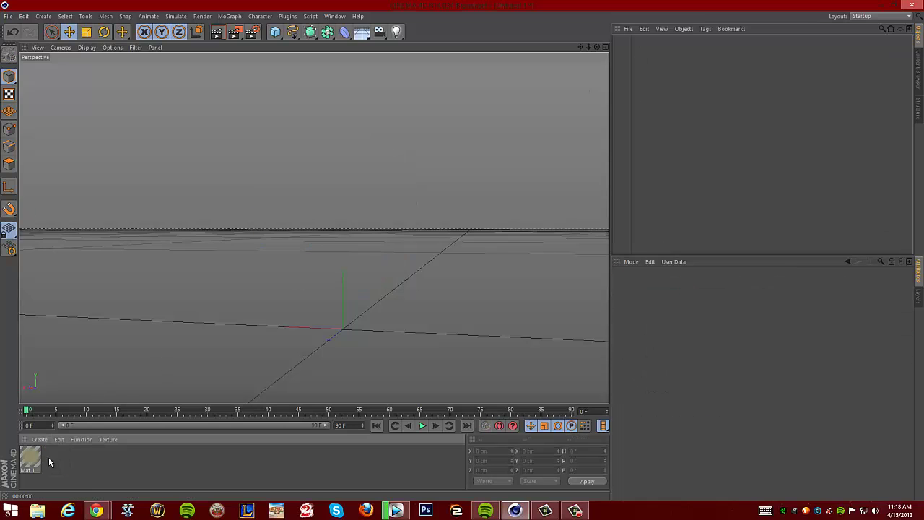
click(29, 459)
key(Delete)
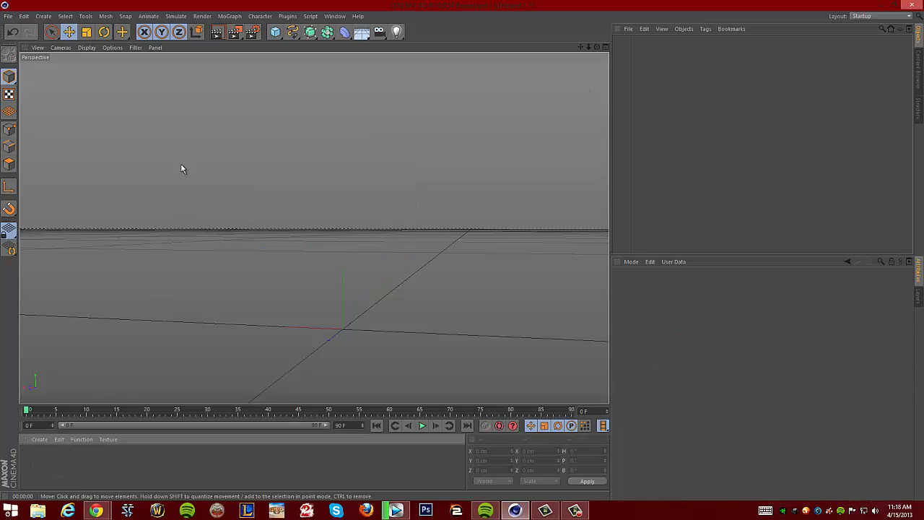
Step: Add a new sphere primitive and raise it upward
click(282, 30)
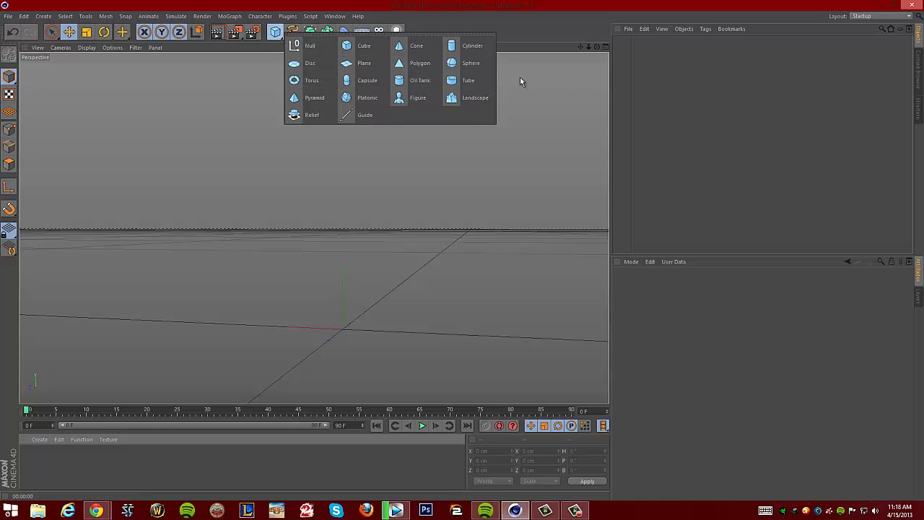
click(468, 63)
drag(347, 254, 361, 86)
click(385, 91)
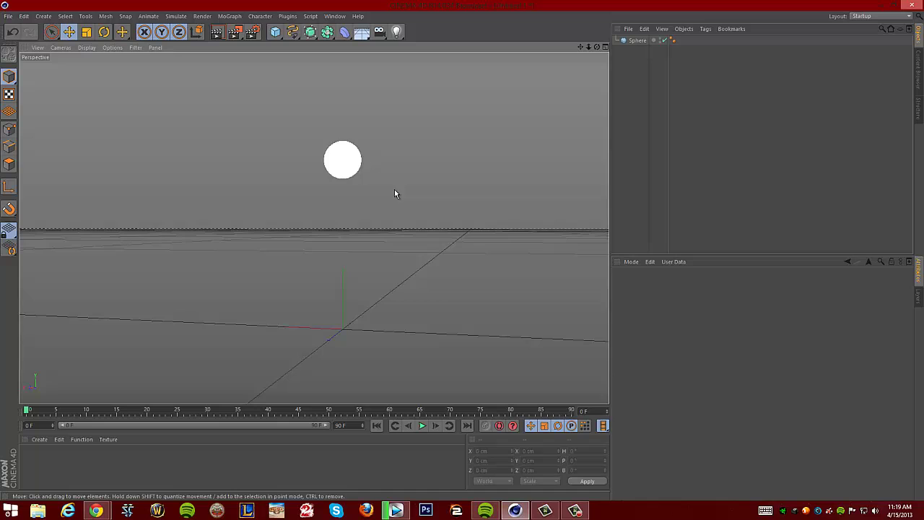
Step: Scale the new sphere up to about 1002 cm and dismiss a stray security prompt
alt+drag(428, 299, 273, 144)
click(274, 144)
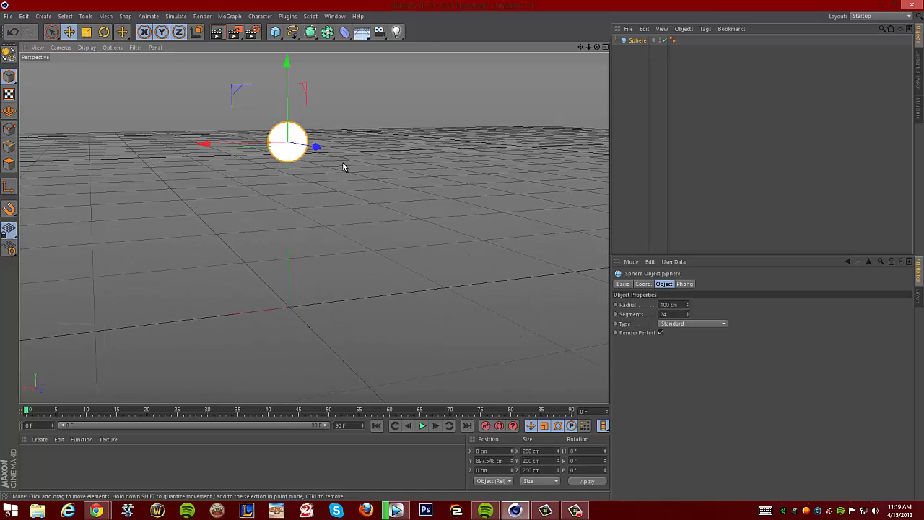
alt+drag(345, 167, 289, 142)
key(t)
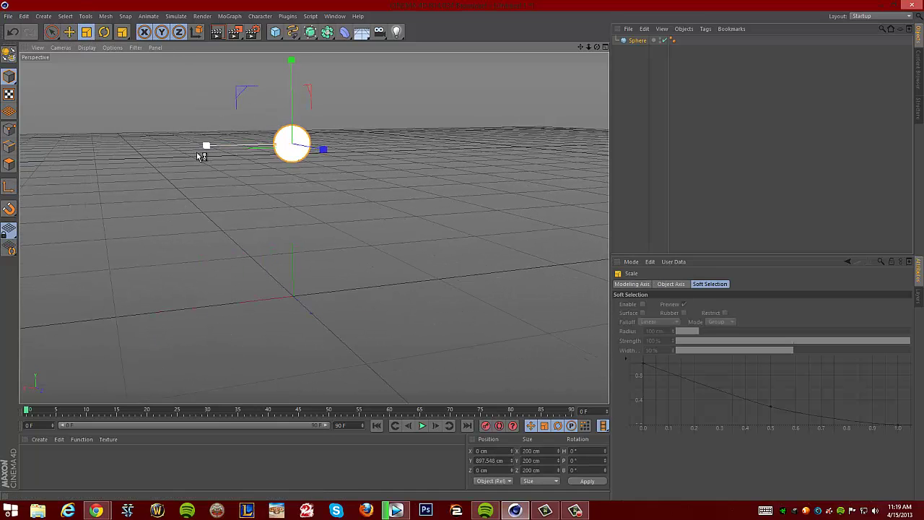
drag(206, 146, 440, 253)
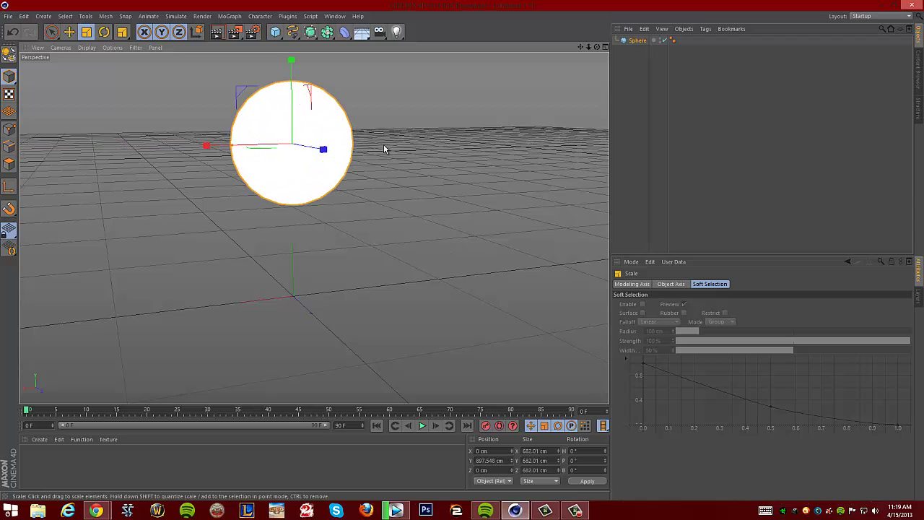
drag(336, 157, 340, 155)
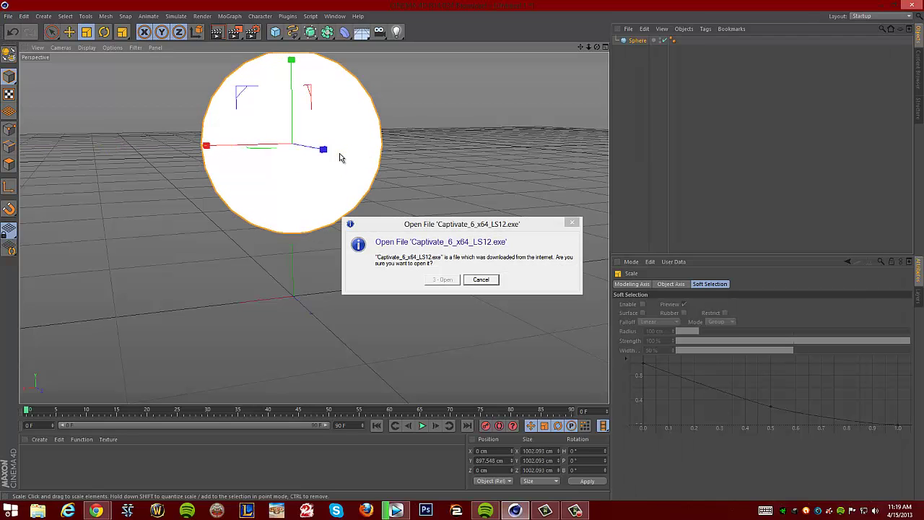
click(454, 228)
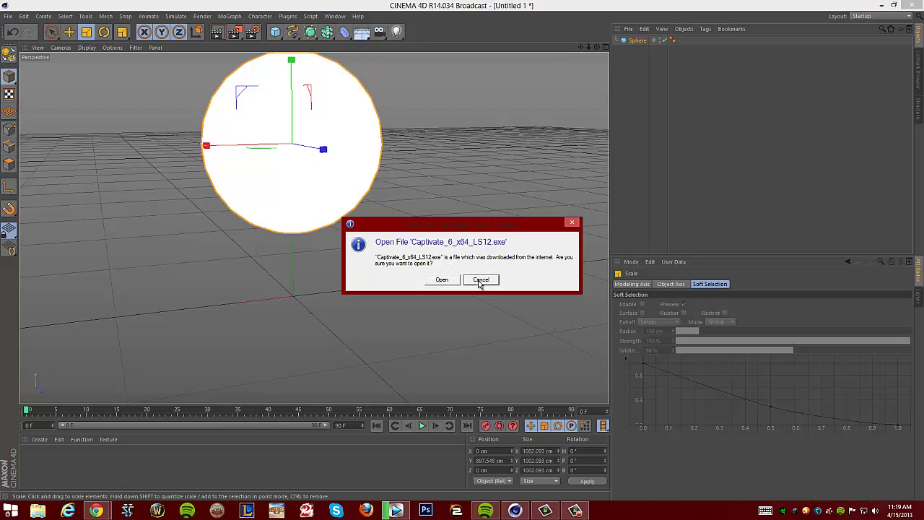
click(480, 281)
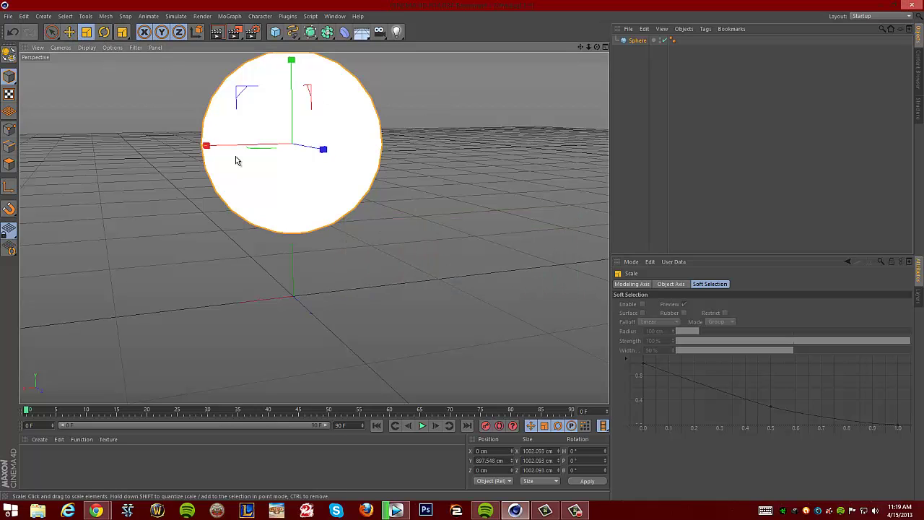
Step: Increase the sphere's Segments from 24 to 77 in its Object attributes
alt+drag(237, 157, 479, 322)
click(422, 184)
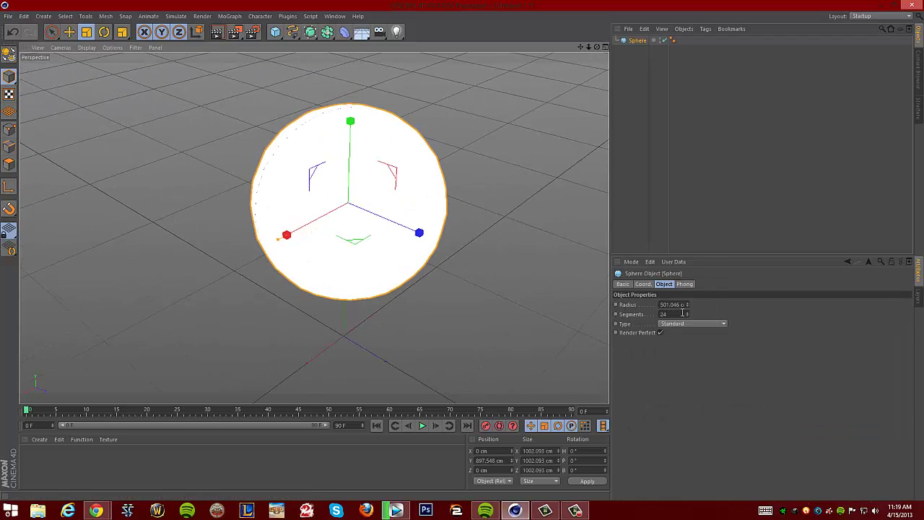
click(239, 253)
click(400, 151)
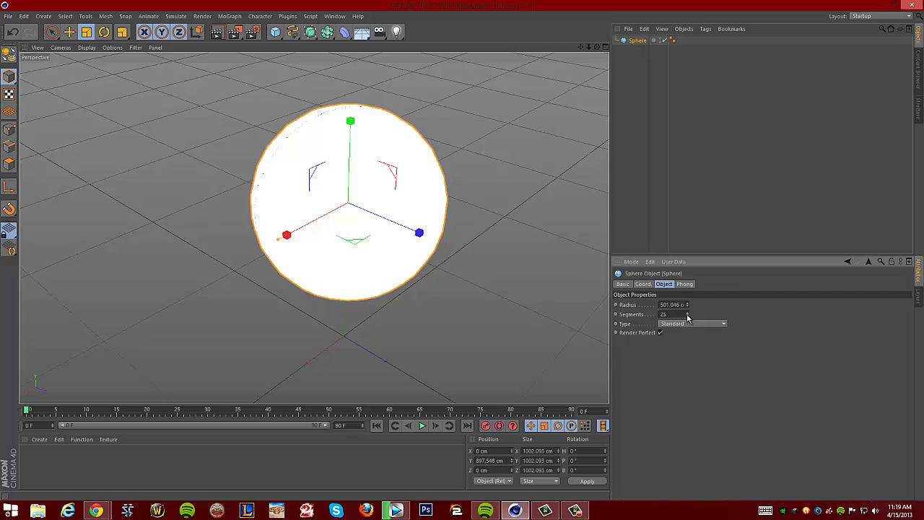
drag(688, 316, 688, 315)
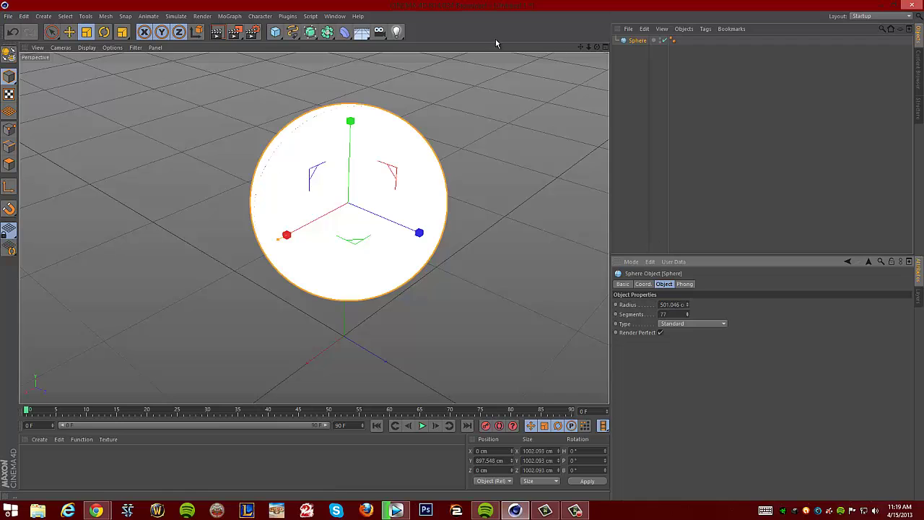
click(509, 126)
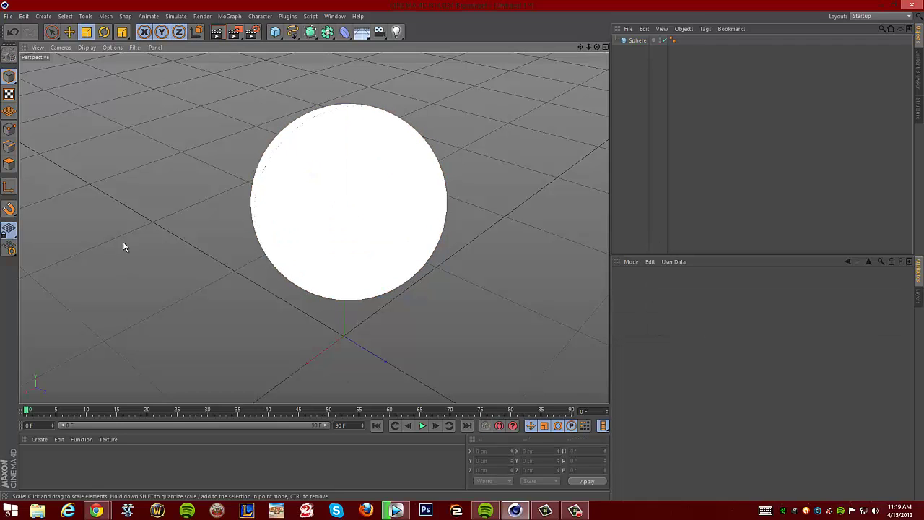
Step: Test-render the grey sphere on black, close the viewer, and bring up material creation options
click(235, 32)
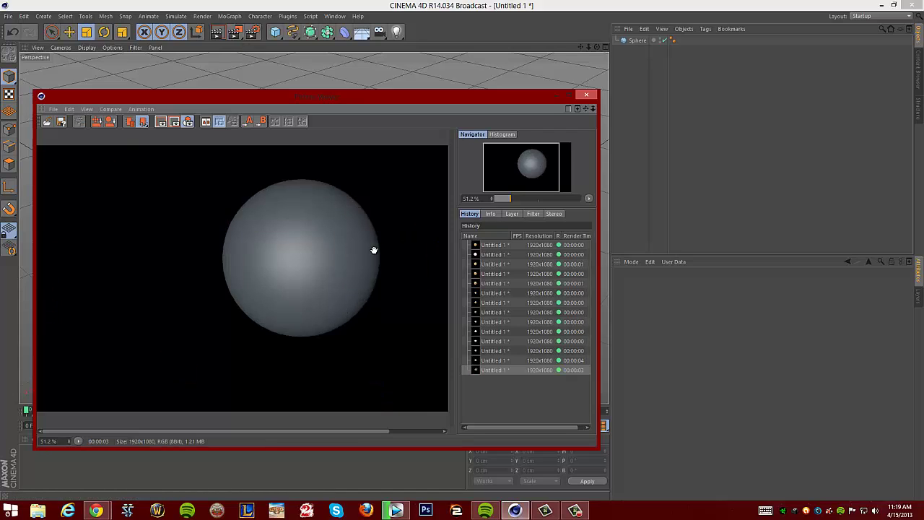
click(583, 96)
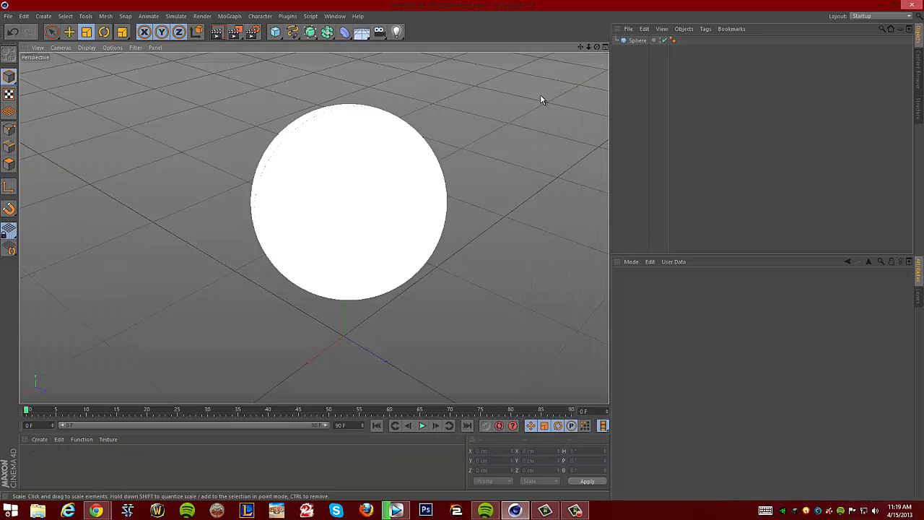
click(36, 440)
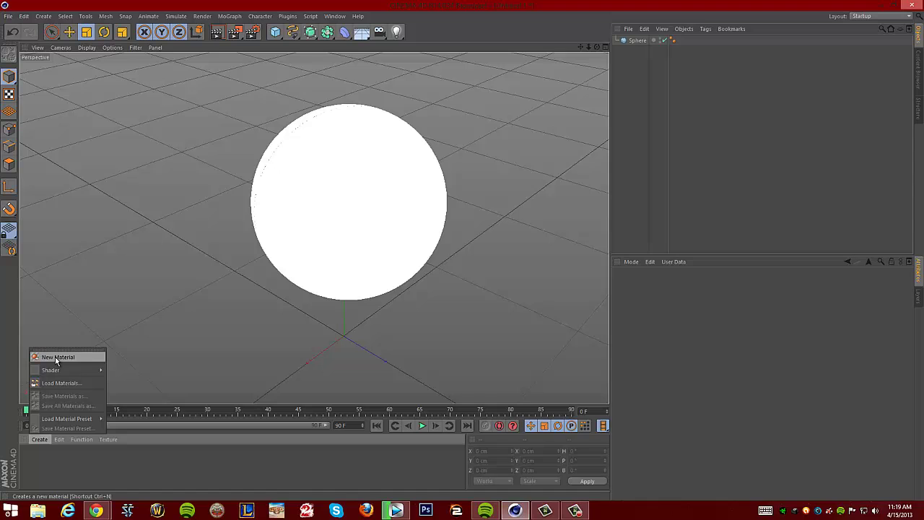
Step: Create a new material Mat with its Specular channel turned off
click(55, 353)
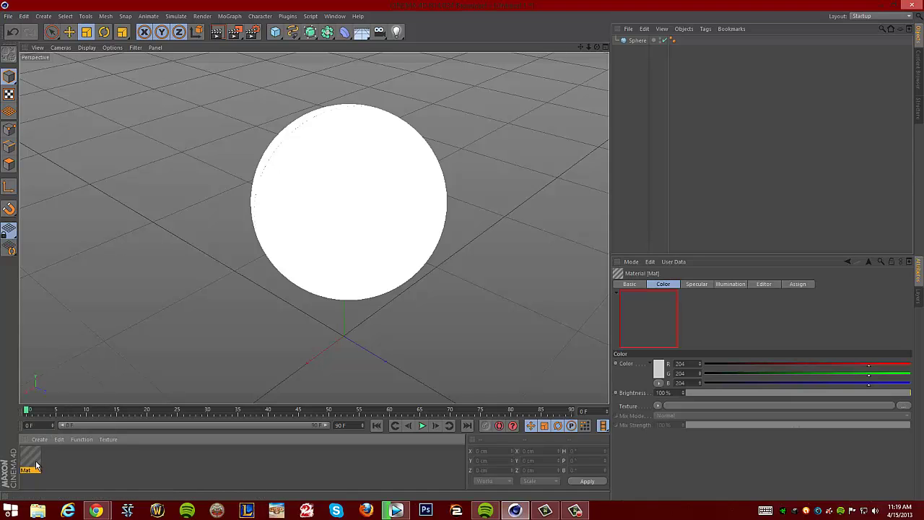
double_click(40, 466)
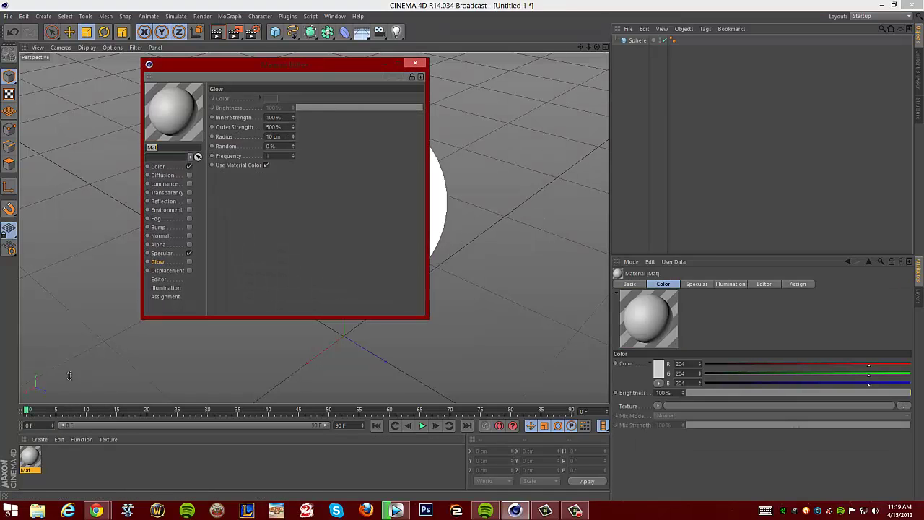
click(177, 168)
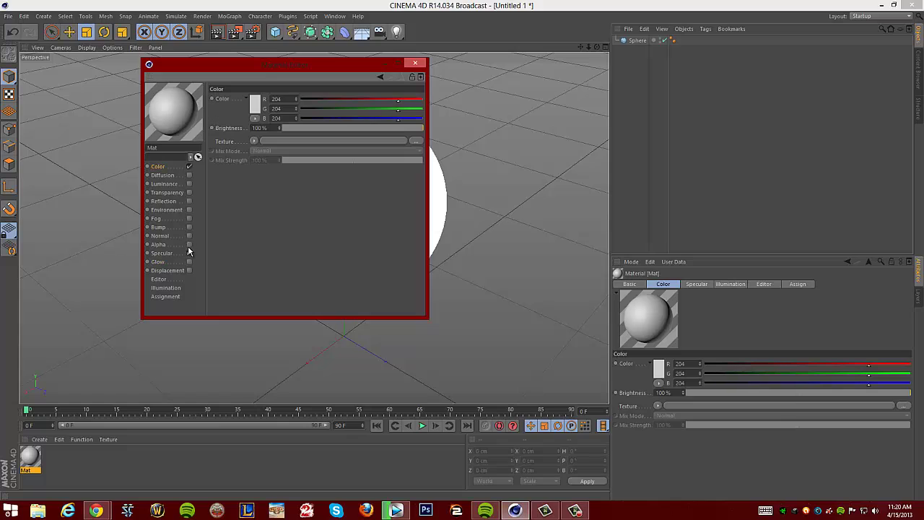
click(189, 254)
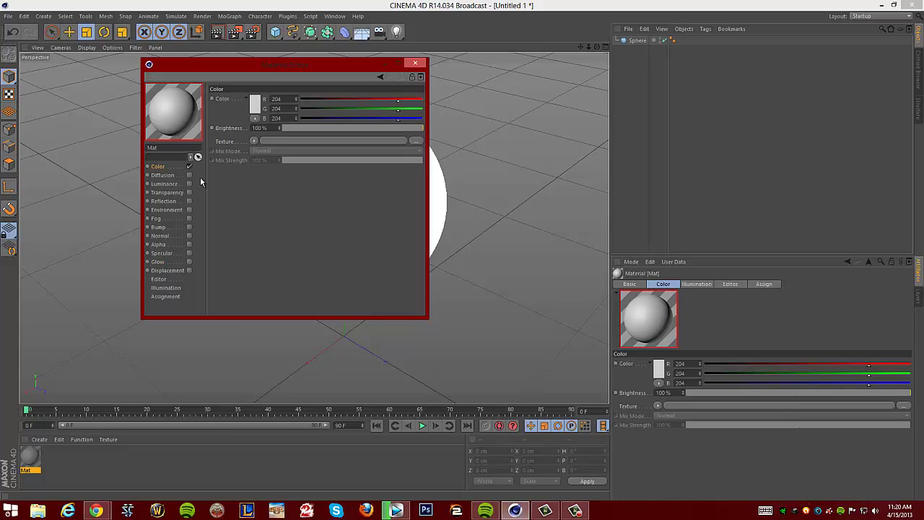
Step: Load jupitermap.jpg as Mat's Color texture, copying it into the project
click(255, 143)
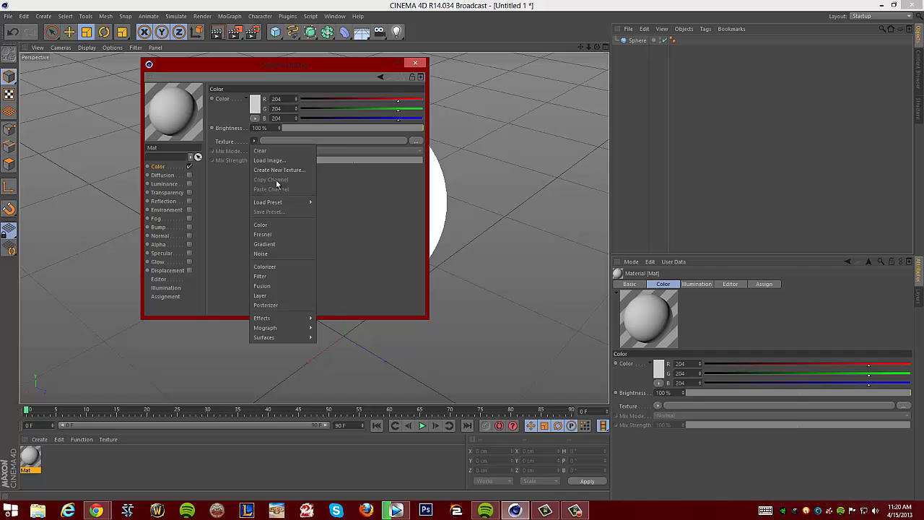
click(280, 161)
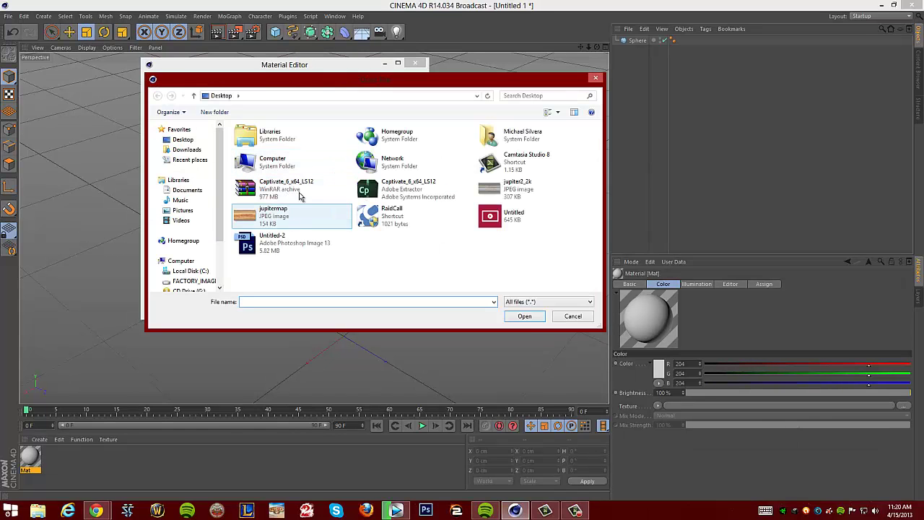
drag(348, 85, 301, 79)
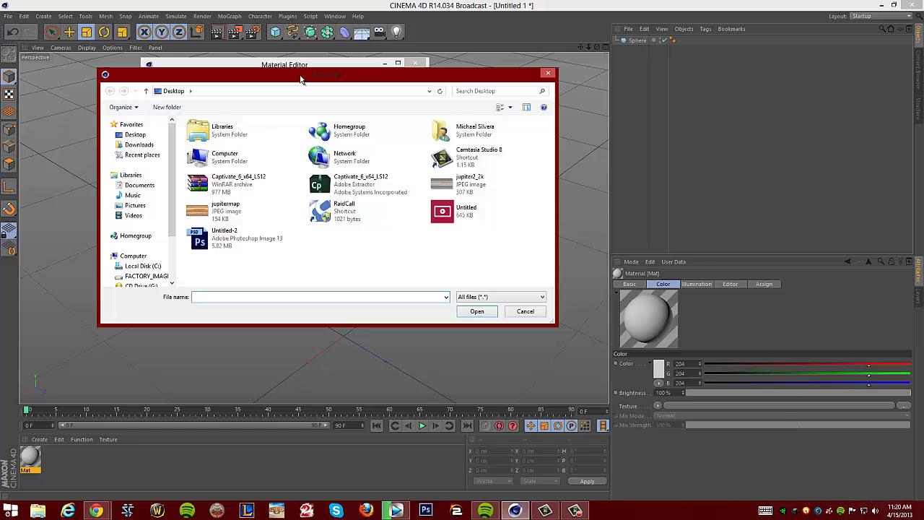
click(223, 217)
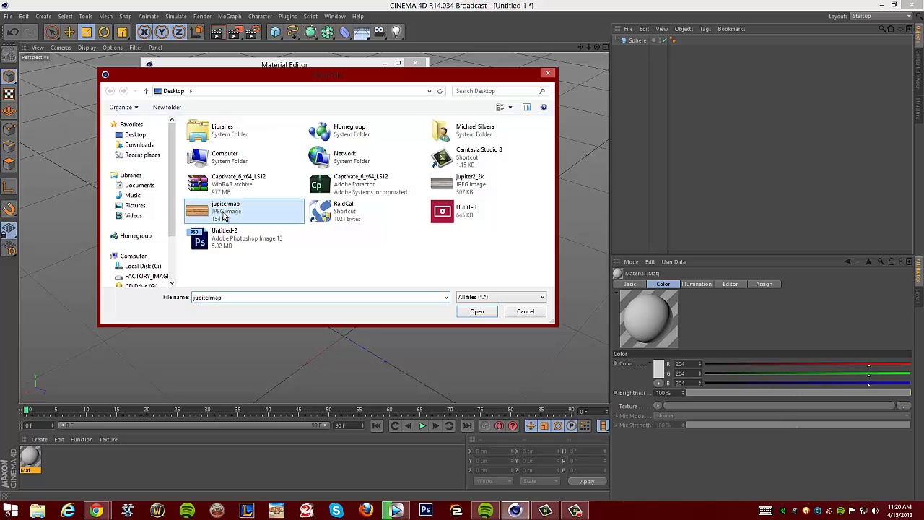
click(478, 311)
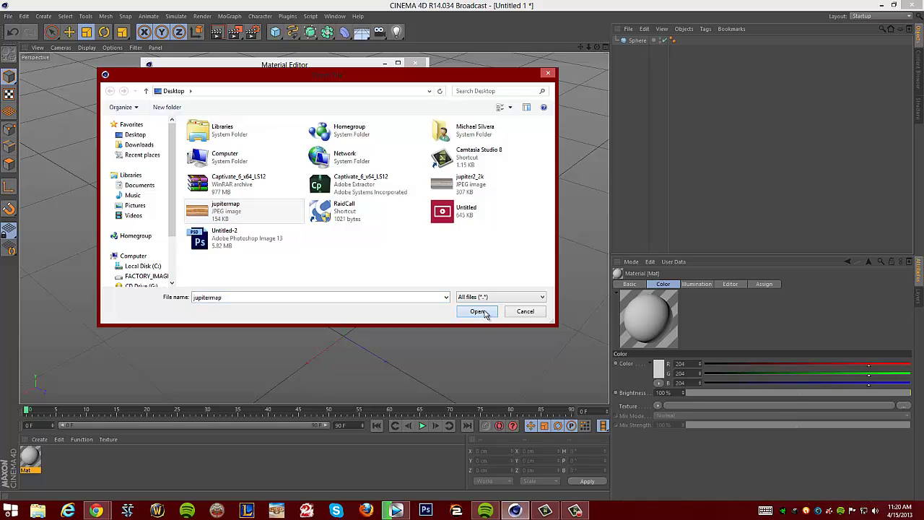
click(471, 289)
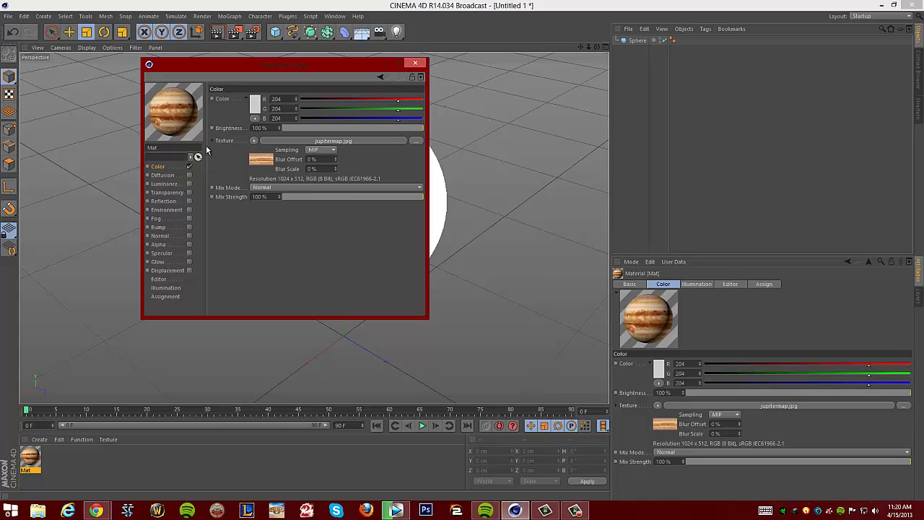
drag(297, 67, 350, 83)
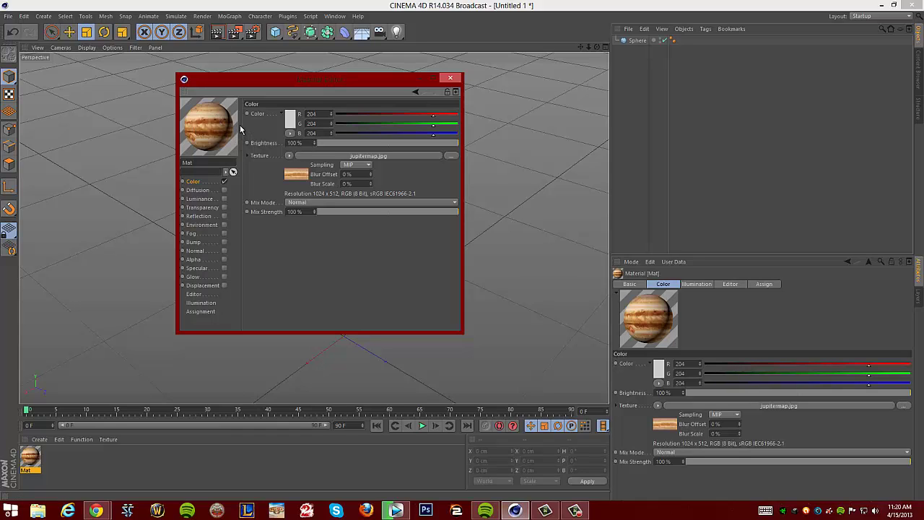
right_click(258, 251)
click(259, 234)
Step: Apply the Jupiter material Mat to the sphere and render a first view
click(451, 78)
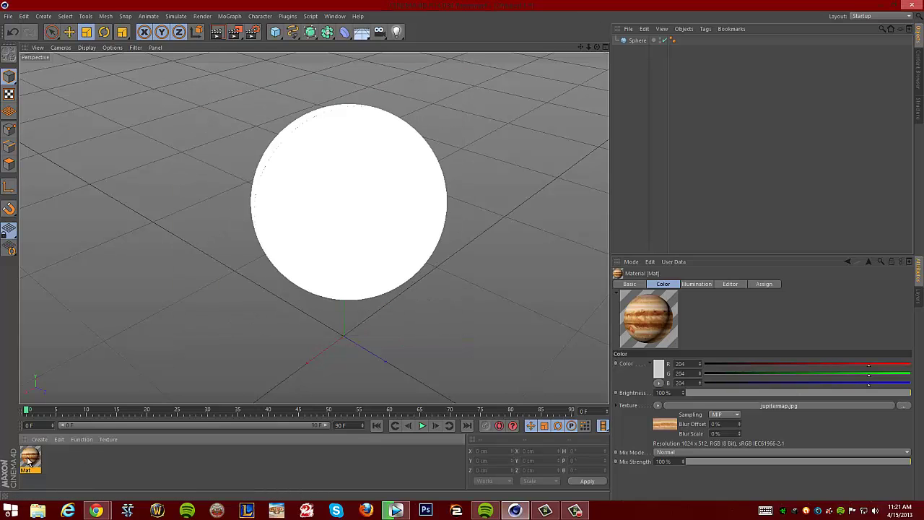
drag(29, 459, 646, 39)
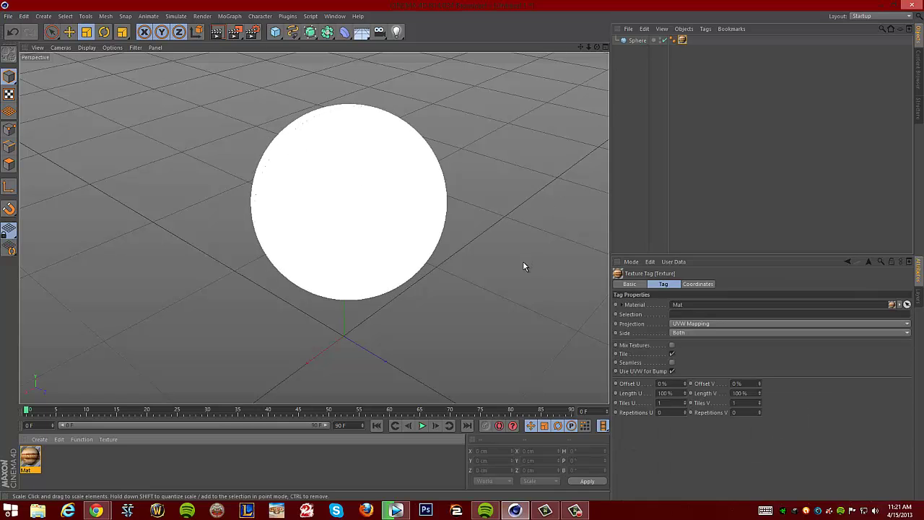
alt+drag(525, 270, 528, 246)
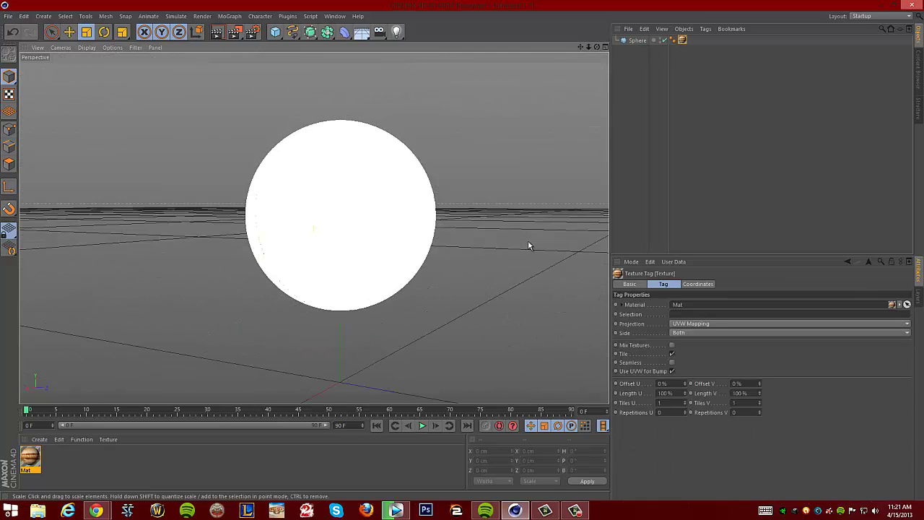
click(235, 31)
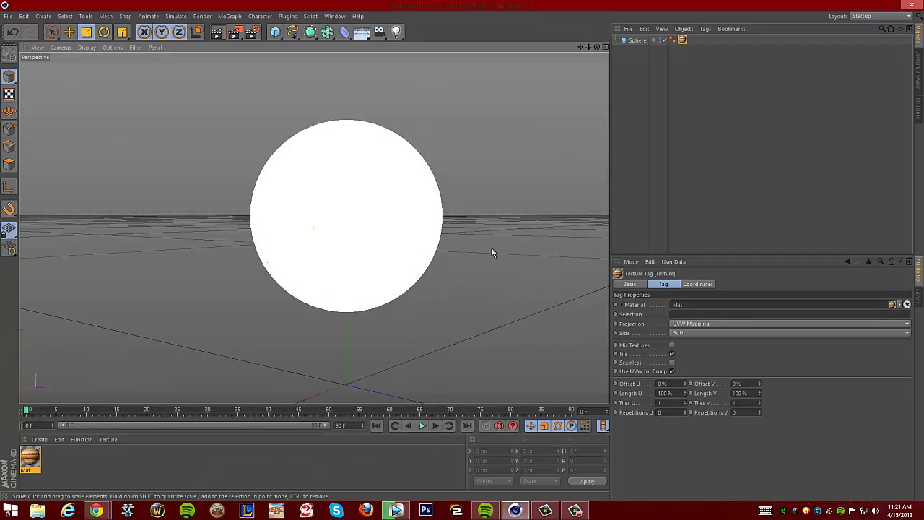
Step: Orbit around to bring the Great Red Spot into view and render again
alt+drag(490, 252, 407, 251)
alt+drag(475, 262, 354, 244)
click(355, 244)
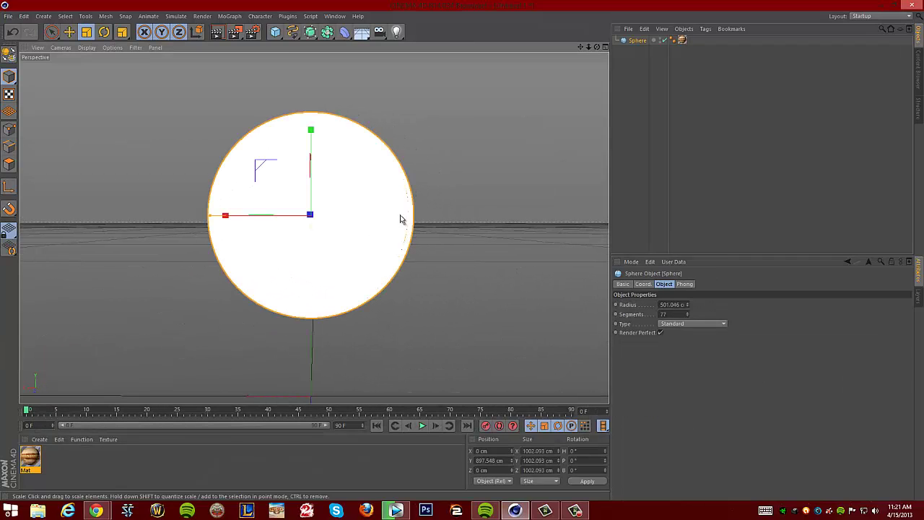
click(442, 205)
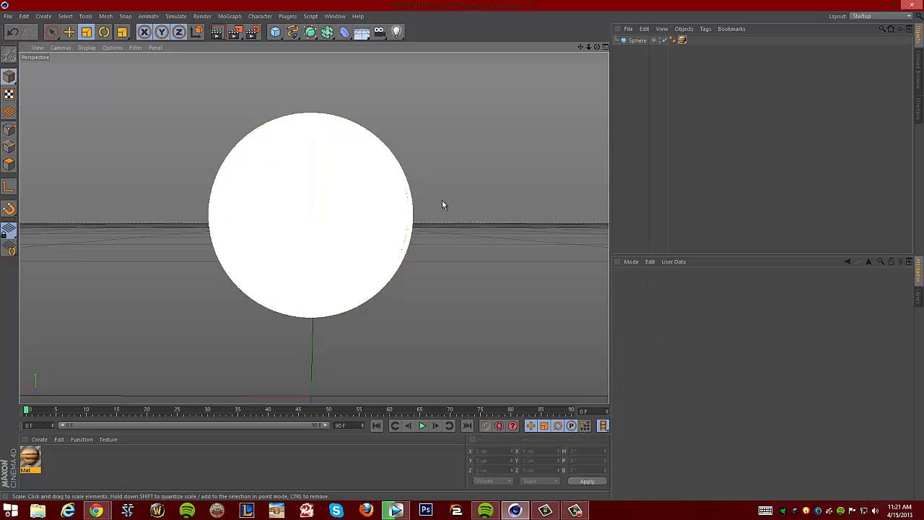
click(235, 34)
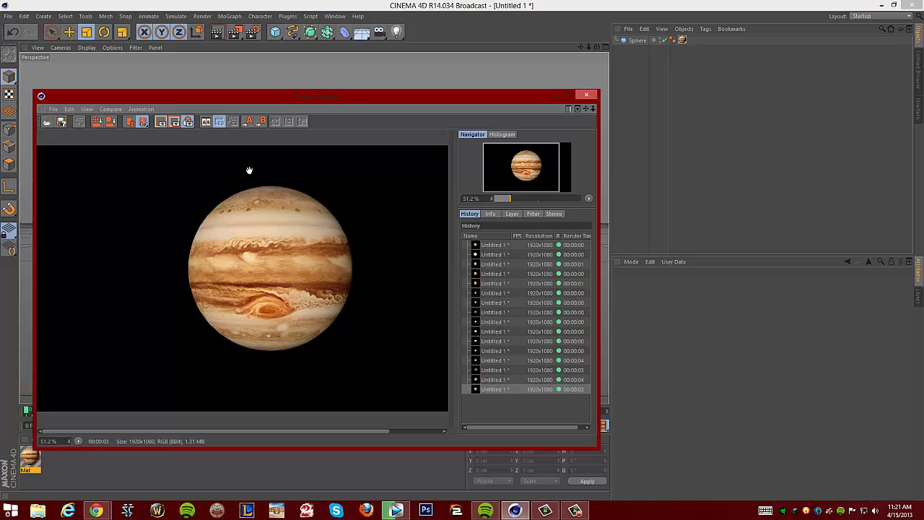
click(586, 94)
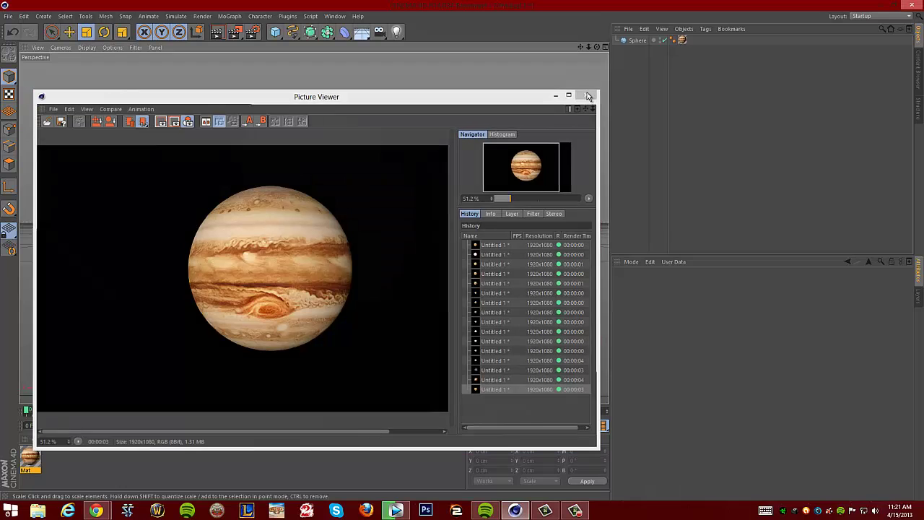
Step: Create a second material Mat.1 and duplicate the sphere as Sphere.1
click(39, 439)
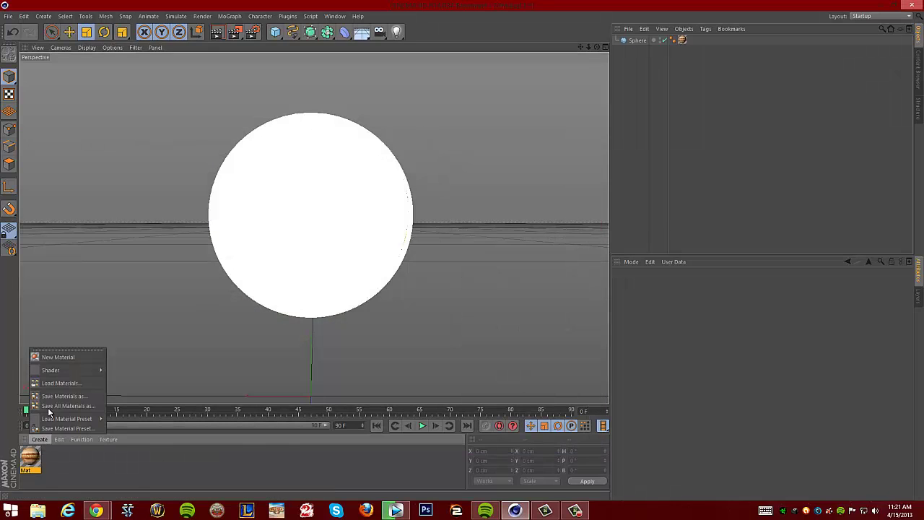
click(65, 358)
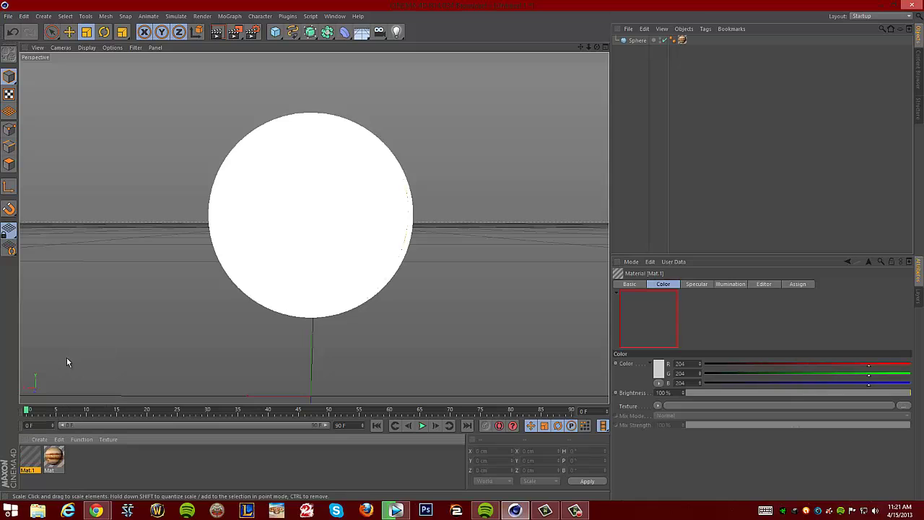
click(645, 41)
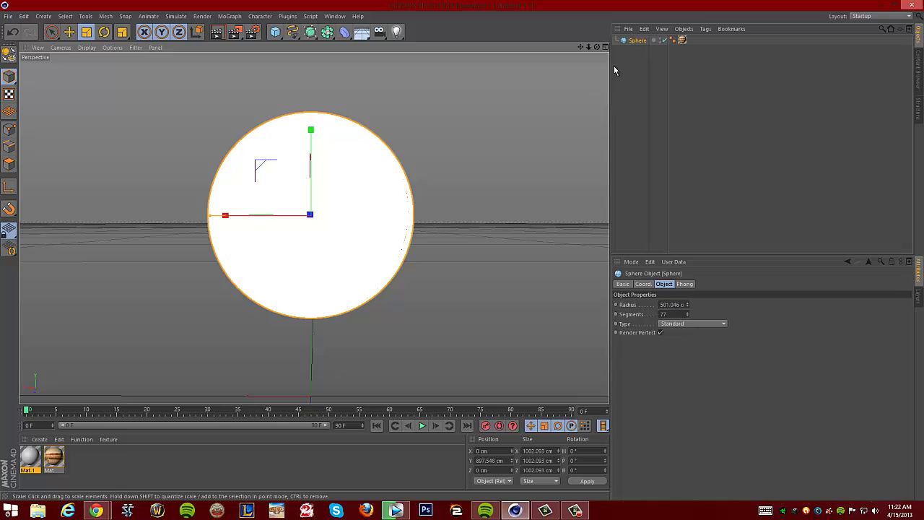
key(ctrl+c)
key(ctrl+v)
Step: Move the Jupiter material tag from Sphere.1 back onto the original Sphere
click(685, 42)
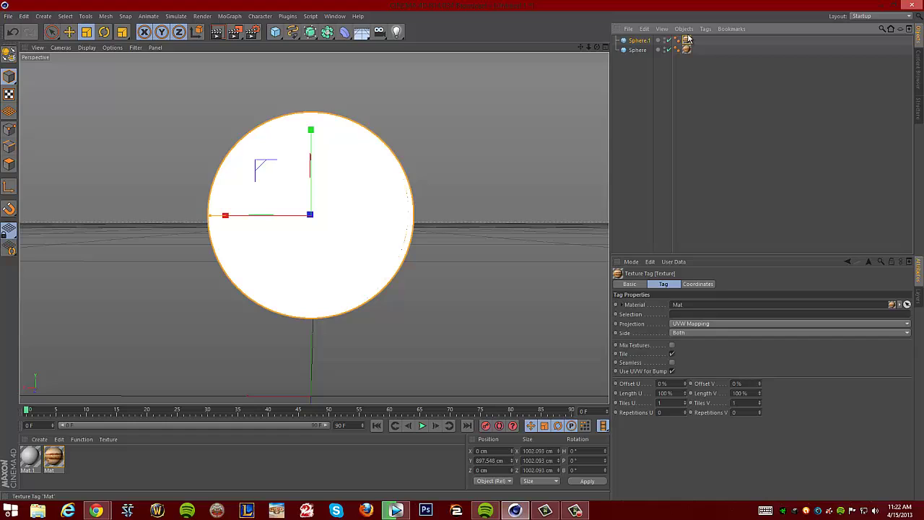
drag(685, 42, 685, 49)
click(628, 40)
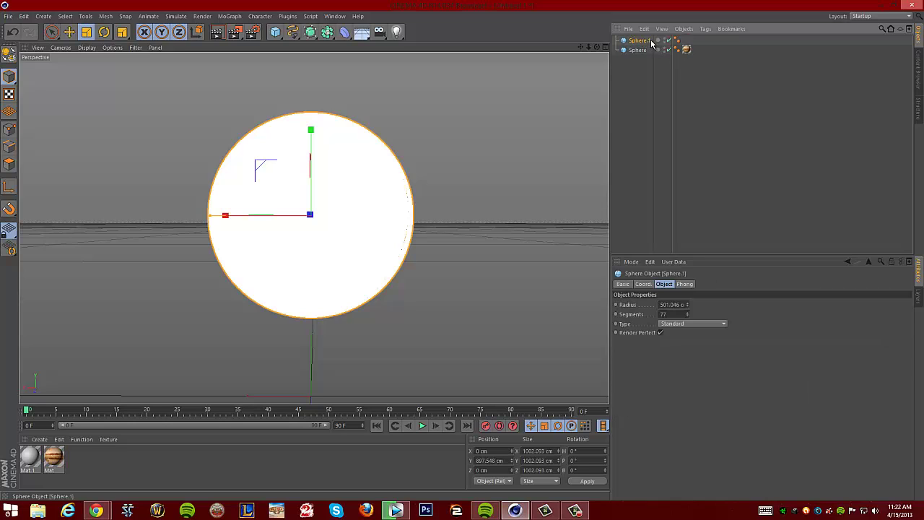
click(637, 50)
click(647, 41)
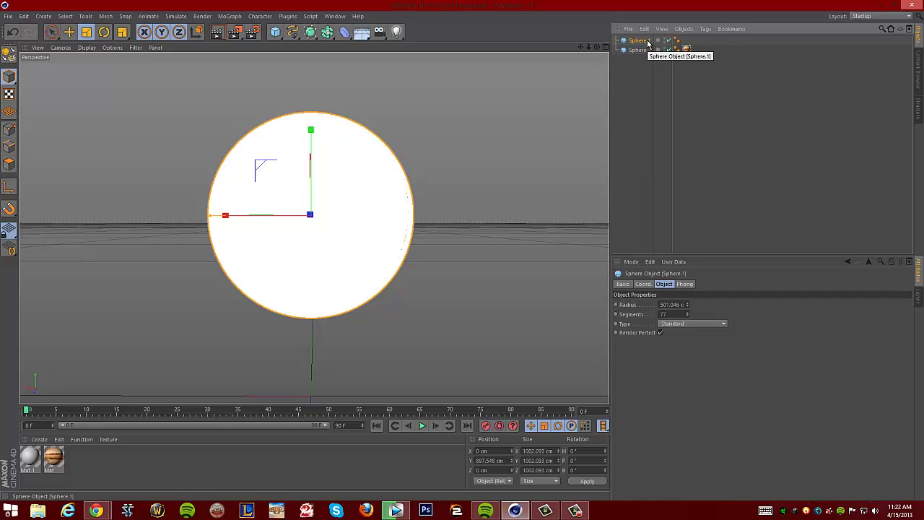
right_click(645, 44)
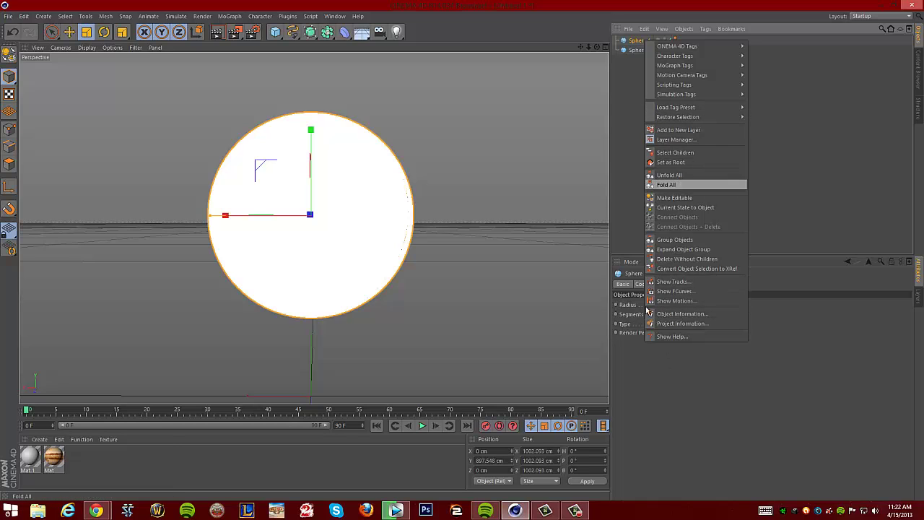
click(630, 42)
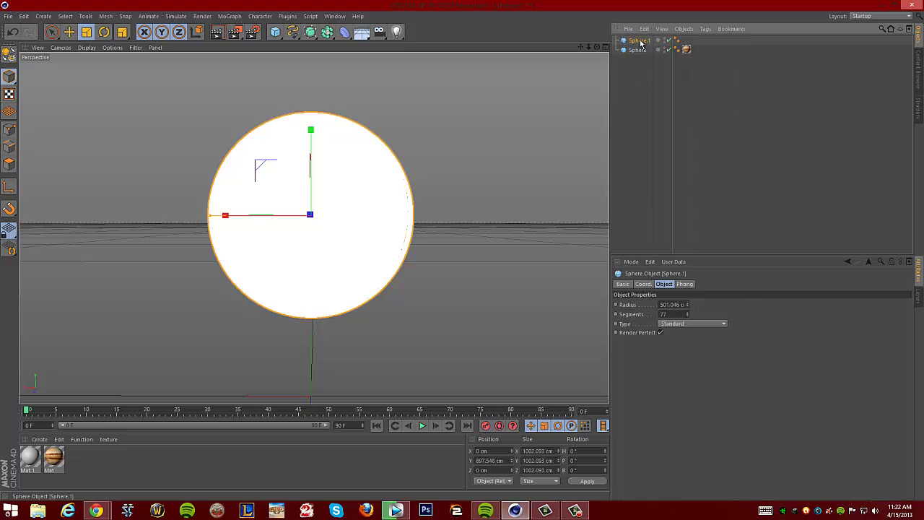
Step: Rename Sphere.1 to 'Sphere 2' and apply Mat.1 to it
double_click(640, 42)
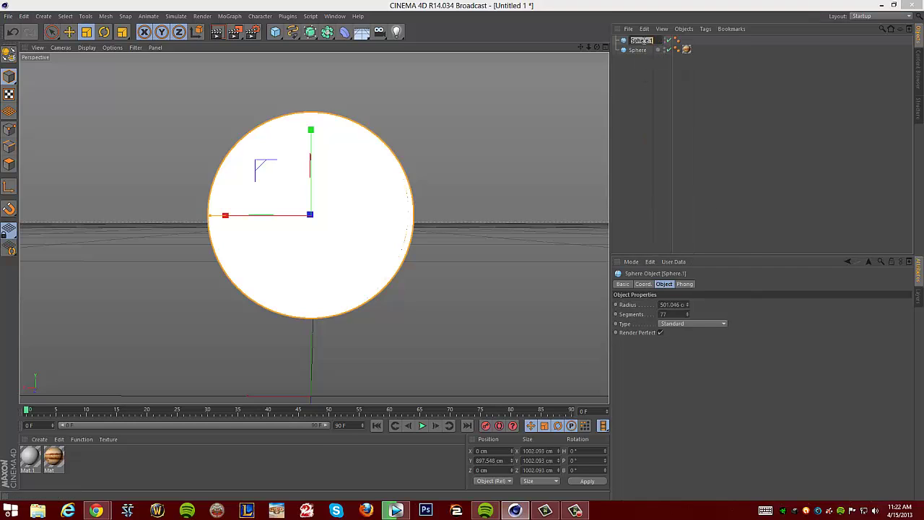
text(Sphere 2)
key(Return)
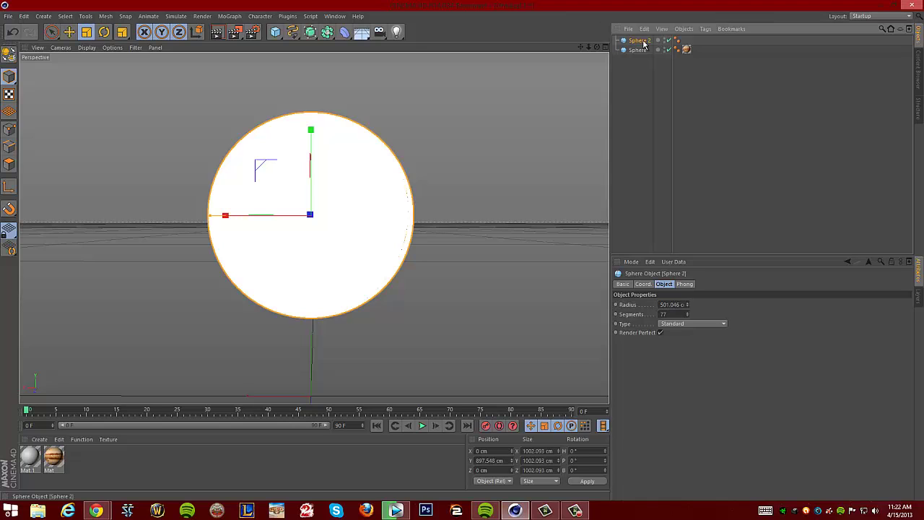
click(638, 56)
click(646, 41)
drag(33, 456, 323, 317)
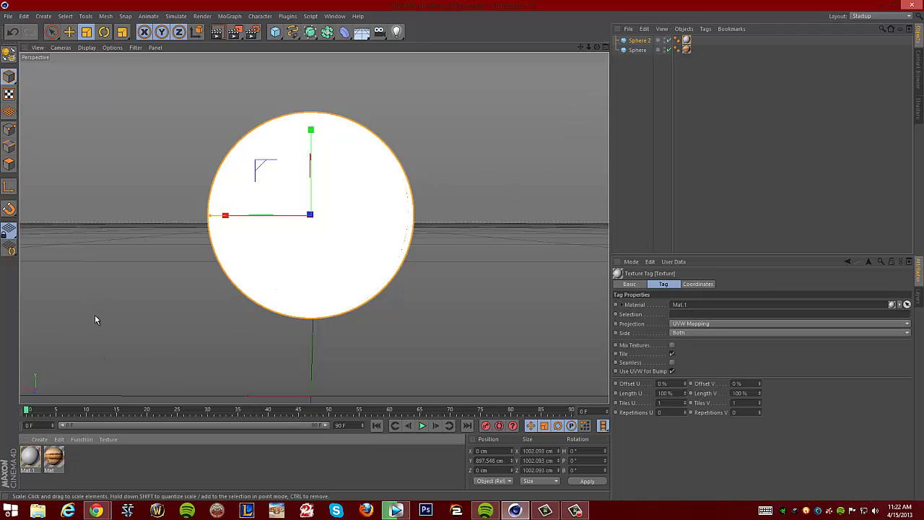
Step: Set Mat.1's Color to pale green R160 G188 B129
double_click(30, 456)
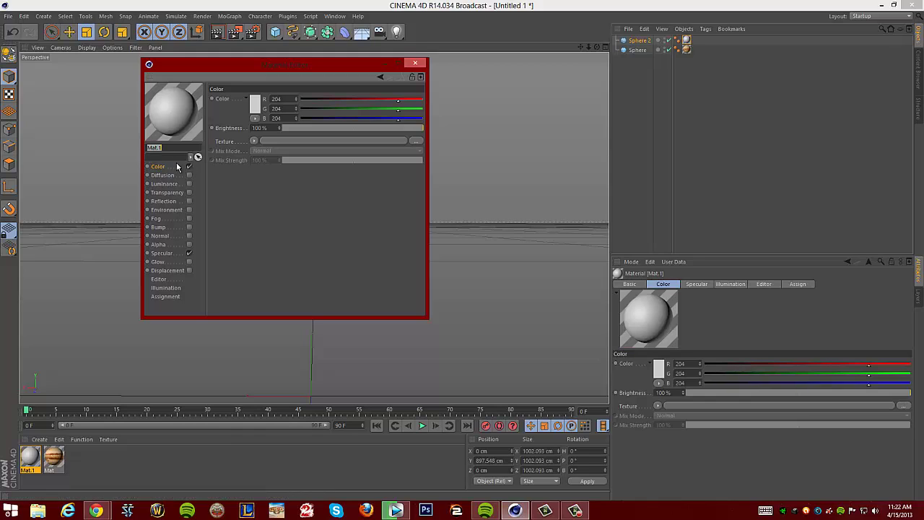
click(163, 170)
drag(383, 110, 419, 119)
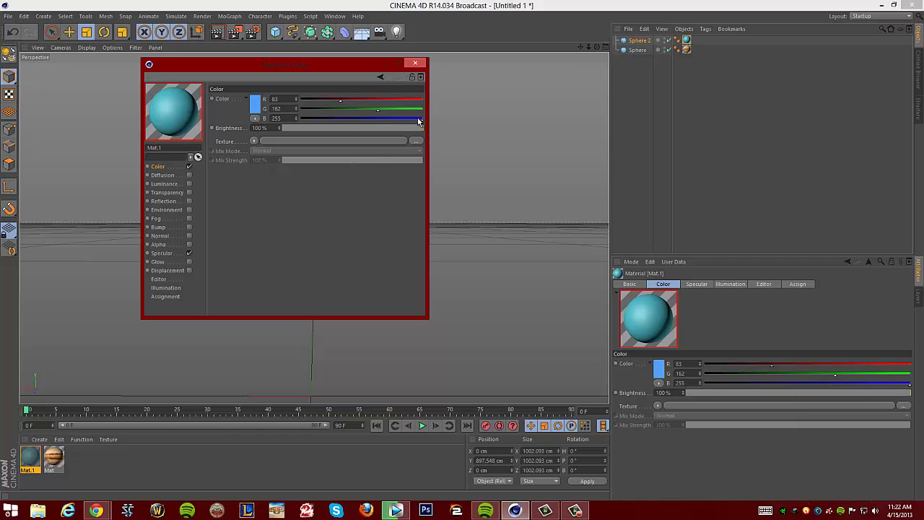
drag(353, 101, 315, 123)
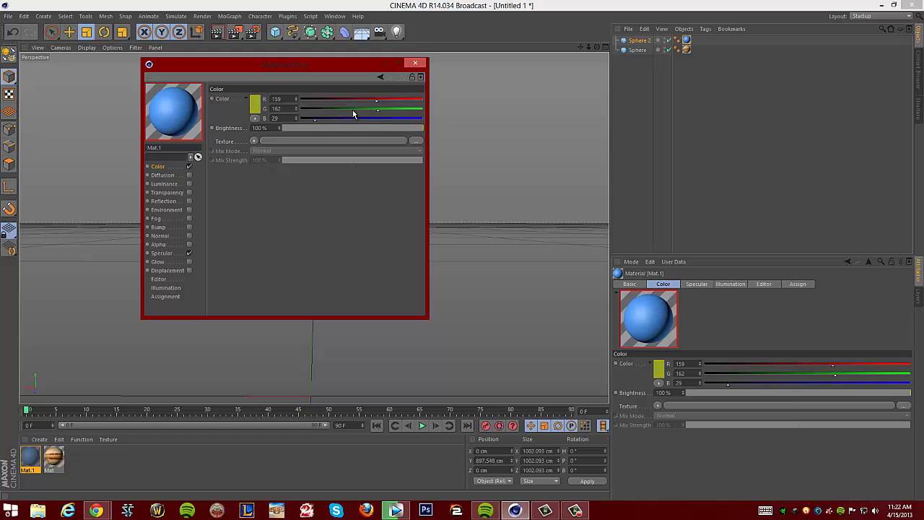
drag(374, 99, 366, 99)
drag(315, 118, 374, 122)
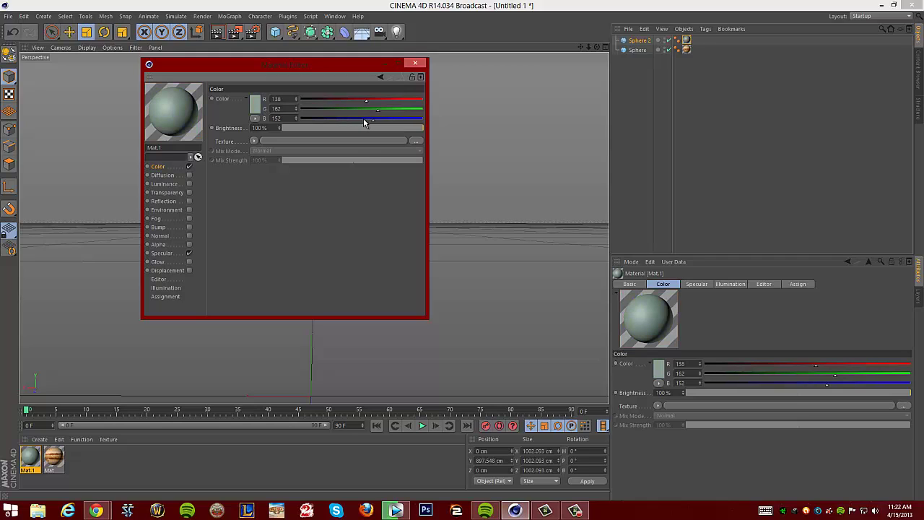
mouse_move(382, 111)
mouse_down()
mouse_move(391, 114)
mouse_move(376, 102)
mouse_move(390, 104)
mouse_move(378, 104)
mouse_up()
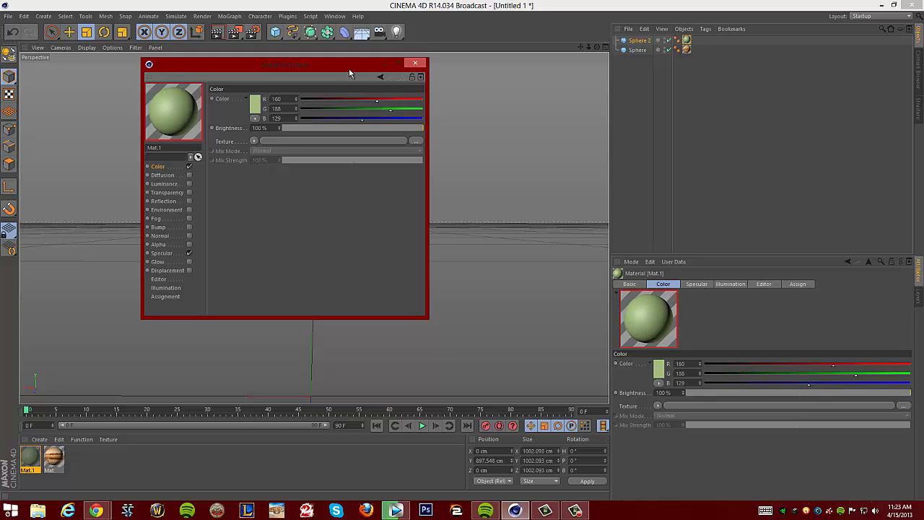
drag(329, 68, 379, 97)
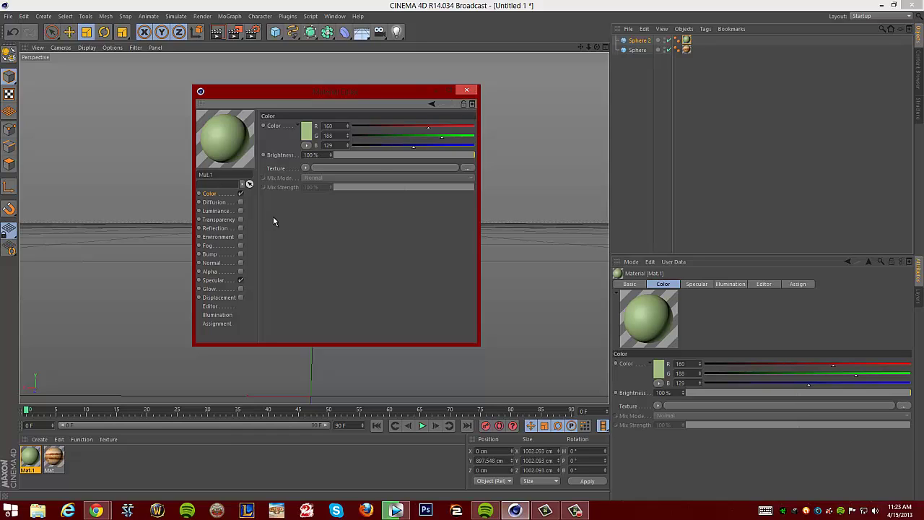
Step: Turn off Mat.1's Specular channel and close its settings
right_click(265, 237)
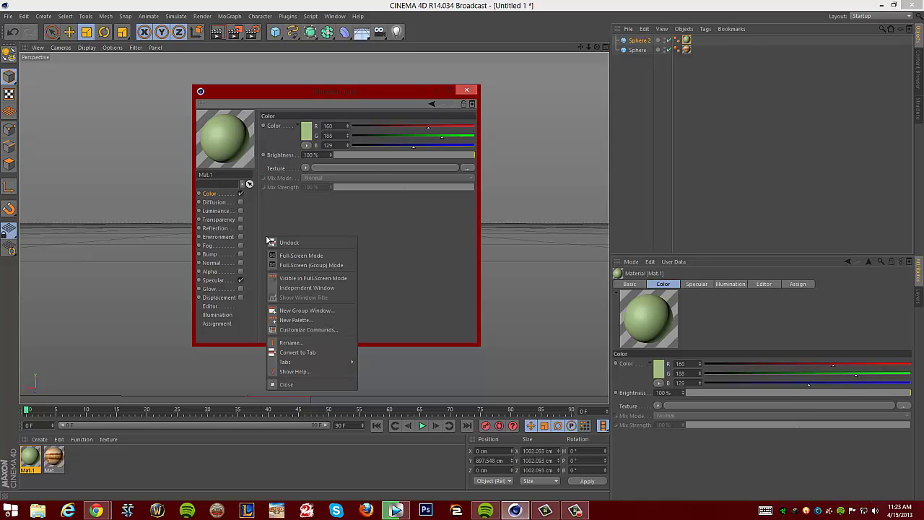
click(280, 193)
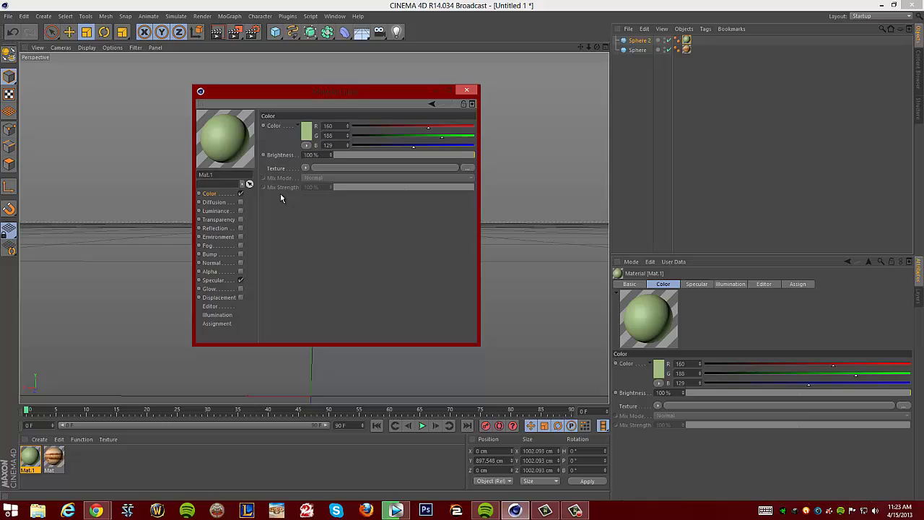
click(241, 280)
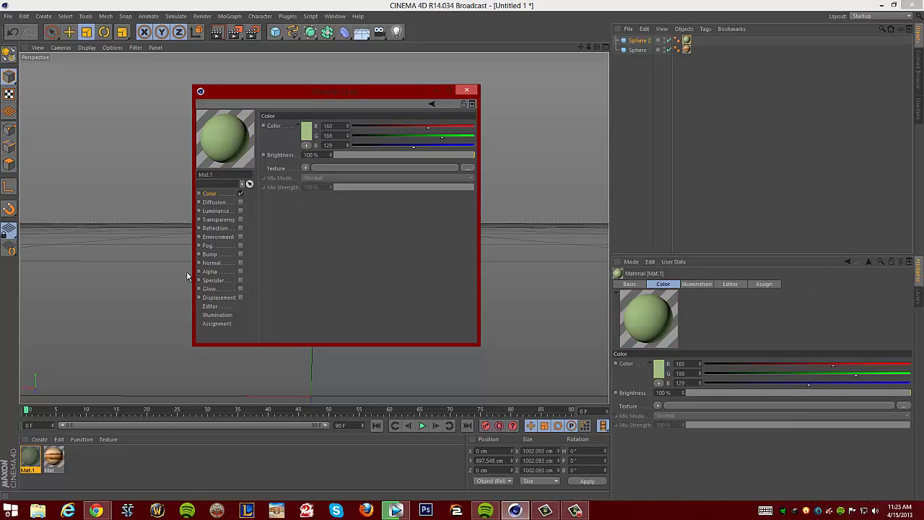
click(469, 89)
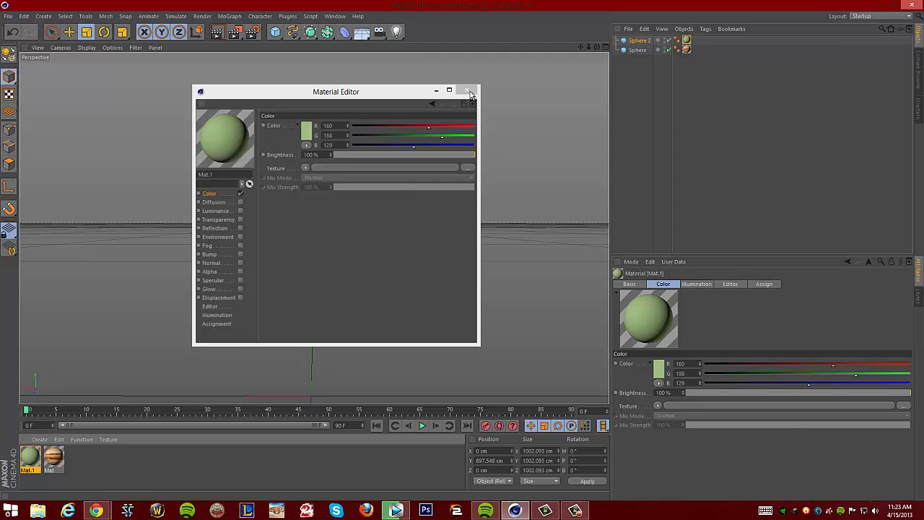
Step: Briefly inspect the Jupiter material Mat, then reopen Mat.1's settings
click(52, 455)
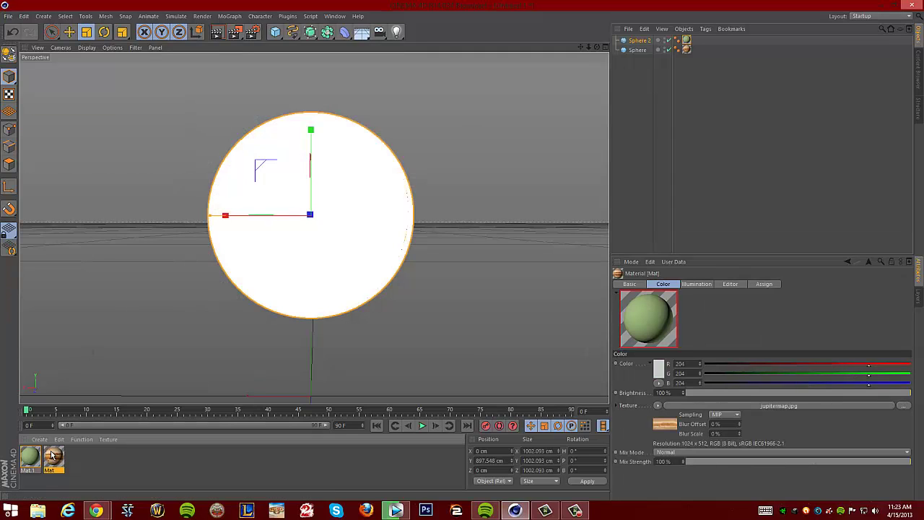
double_click(53, 454)
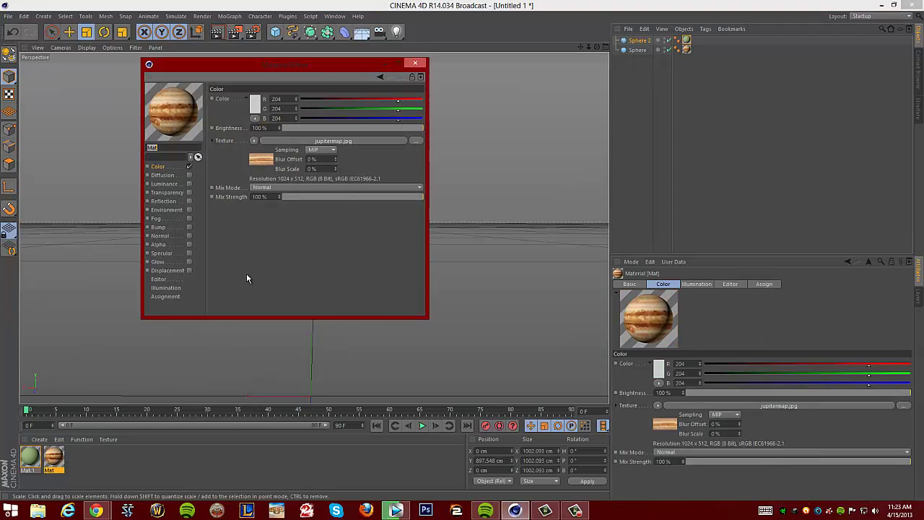
click(415, 63)
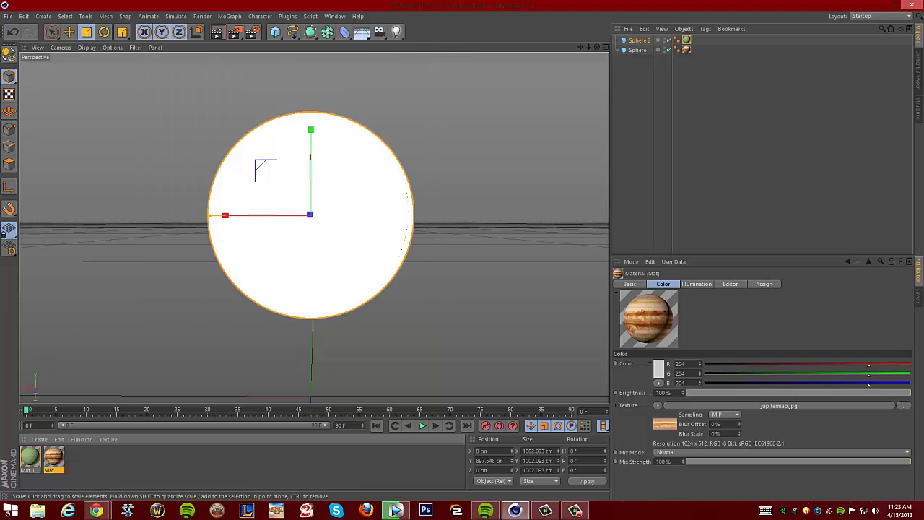
click(35, 459)
double_click(36, 459)
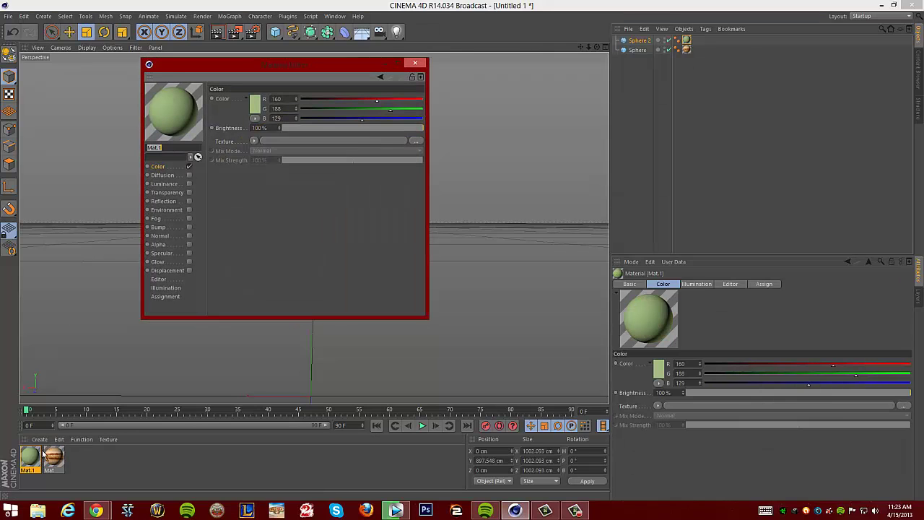
Step: Enable Mat.1's Fog in light green R166 G255 B159 and turn on Transparency
click(189, 218)
click(174, 217)
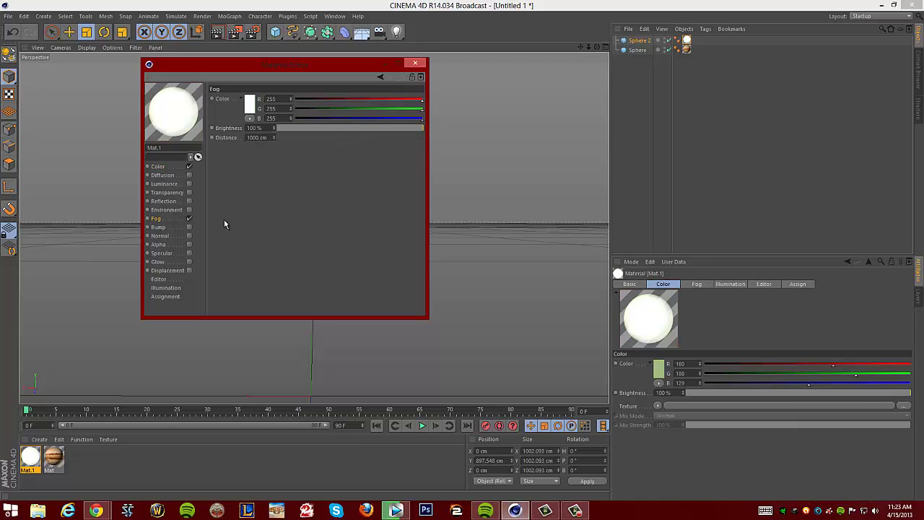
click(357, 117)
click(377, 100)
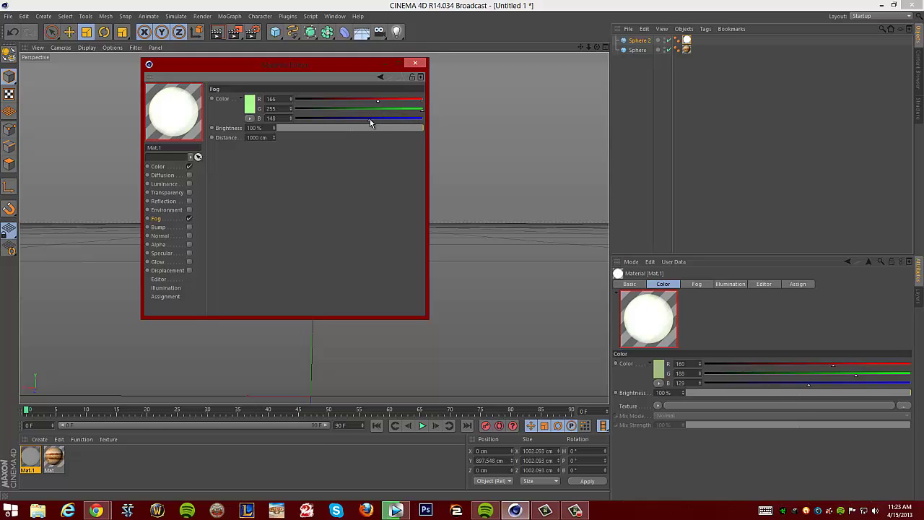
click(374, 117)
click(414, 109)
click(421, 109)
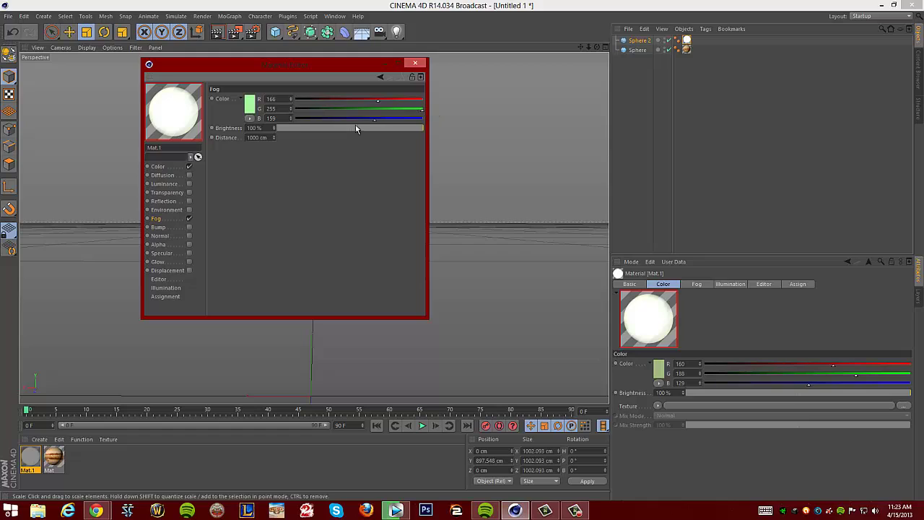
click(189, 193)
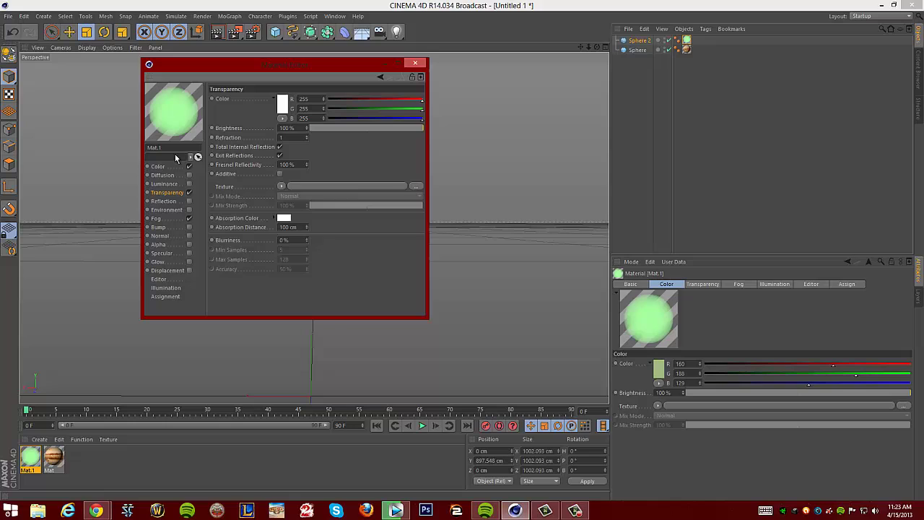
Step: Scale Sphere 2 to about 103.5% (1013.886 cm) and render Jupiter with a green rim
click(414, 63)
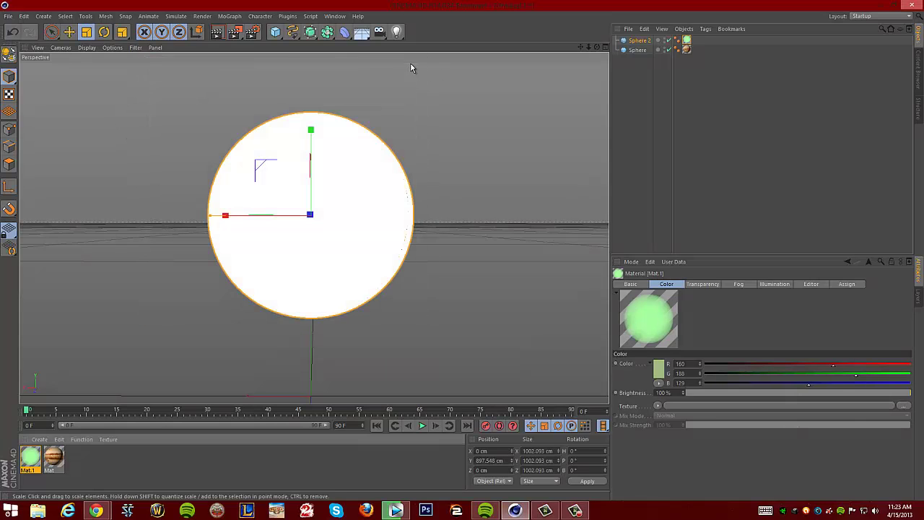
click(649, 41)
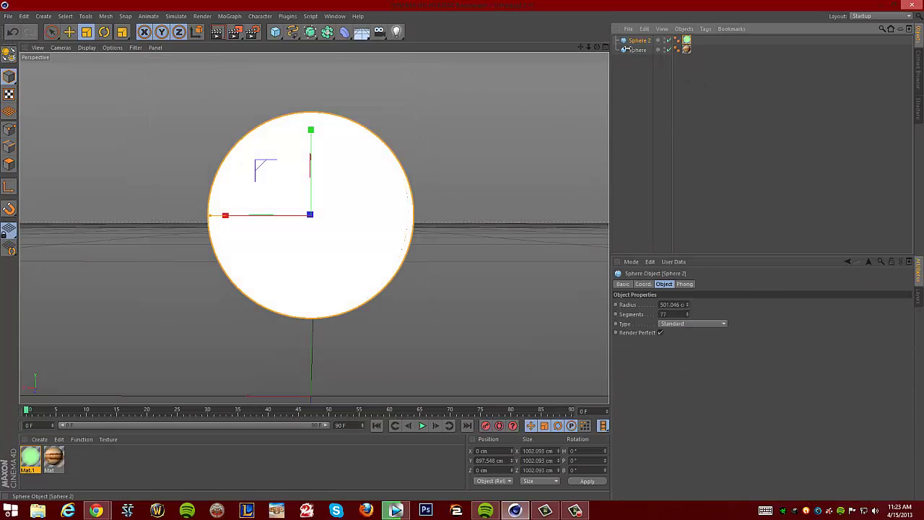
click(85, 31)
drag(229, 219, 229, 217)
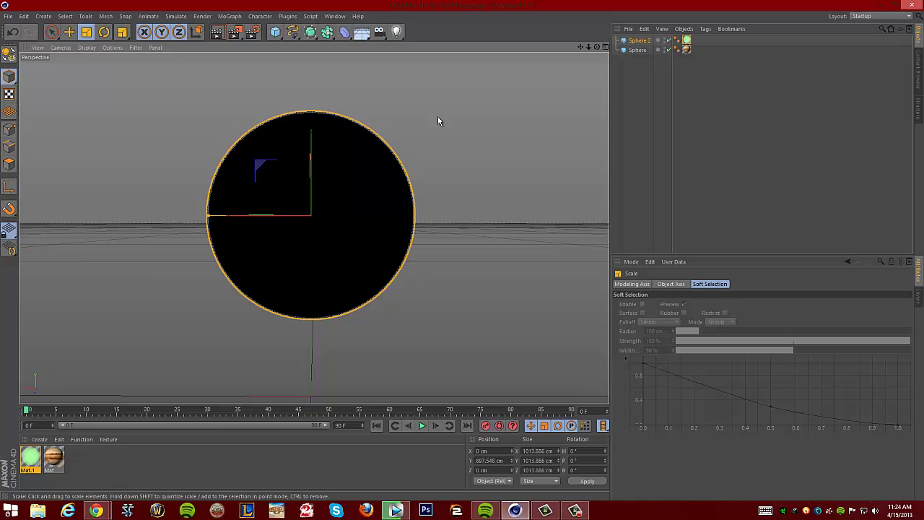
click(437, 116)
click(234, 34)
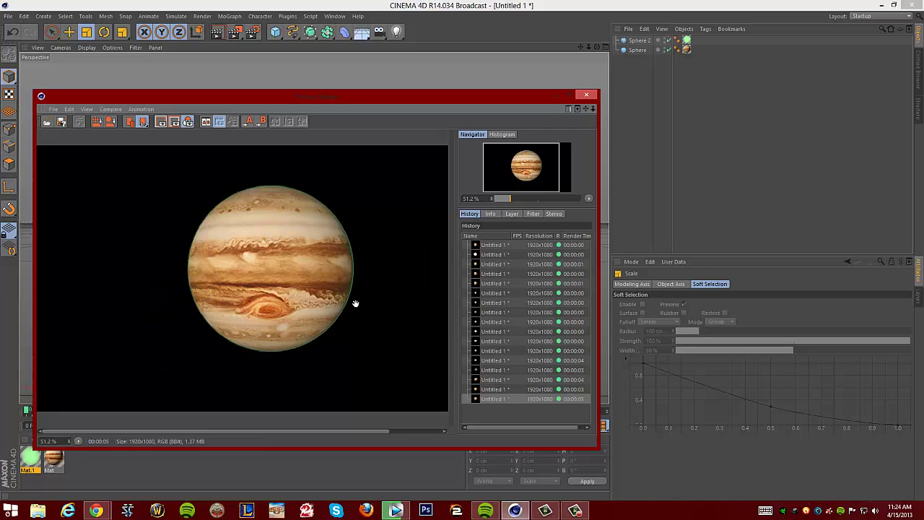
Step: Re-centre Jupiter in the render view, close it, and start another render
scroll(354, 306, up, 3)
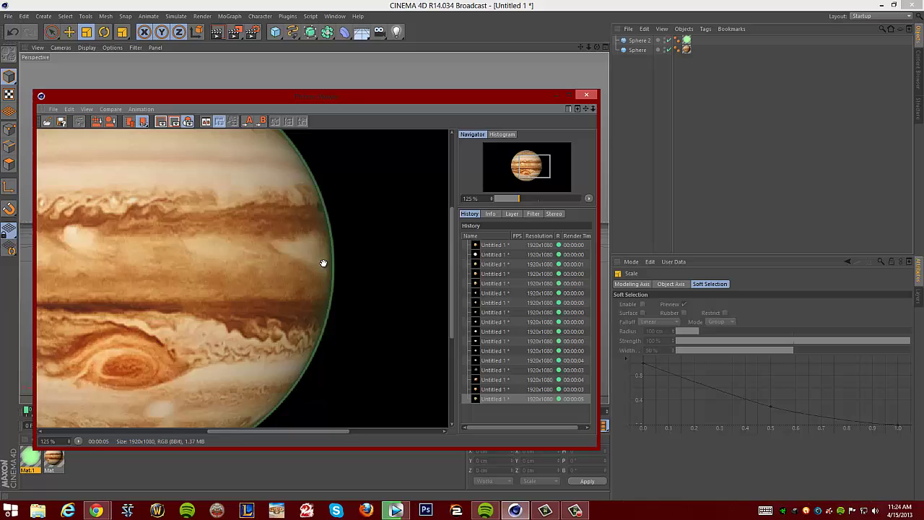
scroll(324, 262, down, 3)
drag(234, 254, 265, 271)
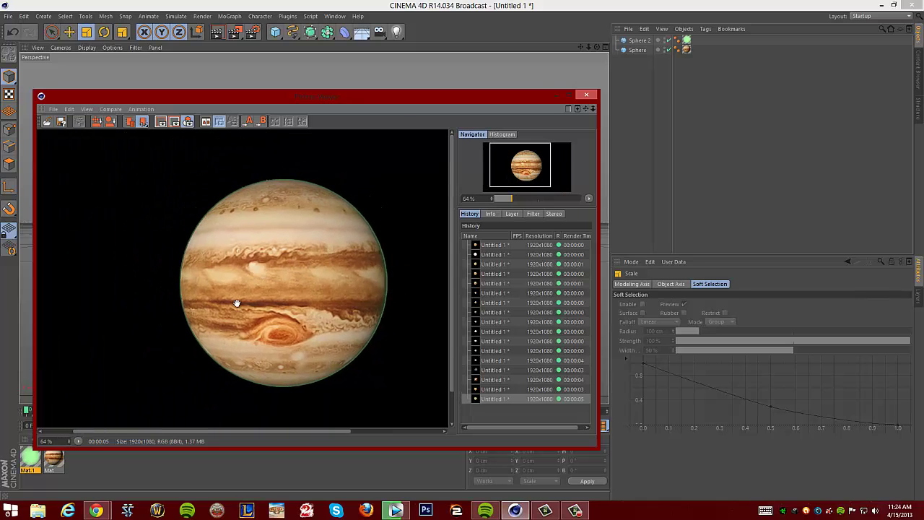
click(586, 96)
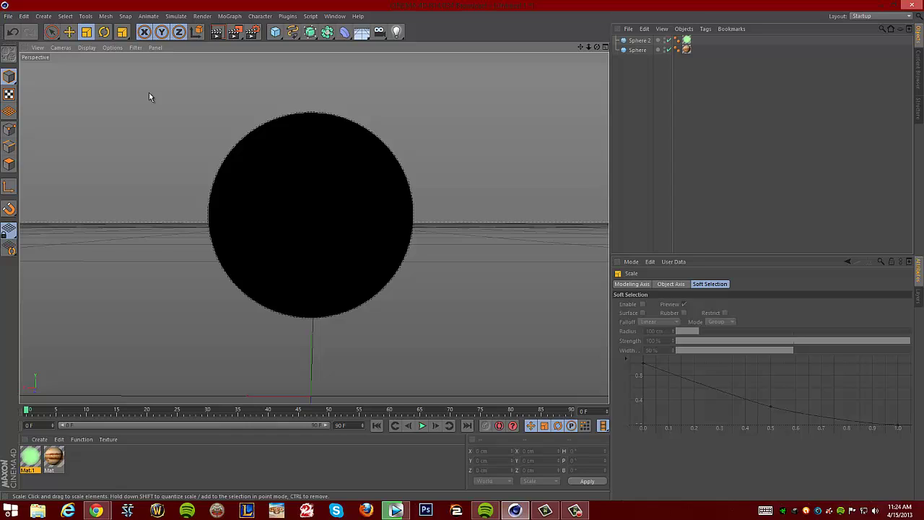
click(235, 33)
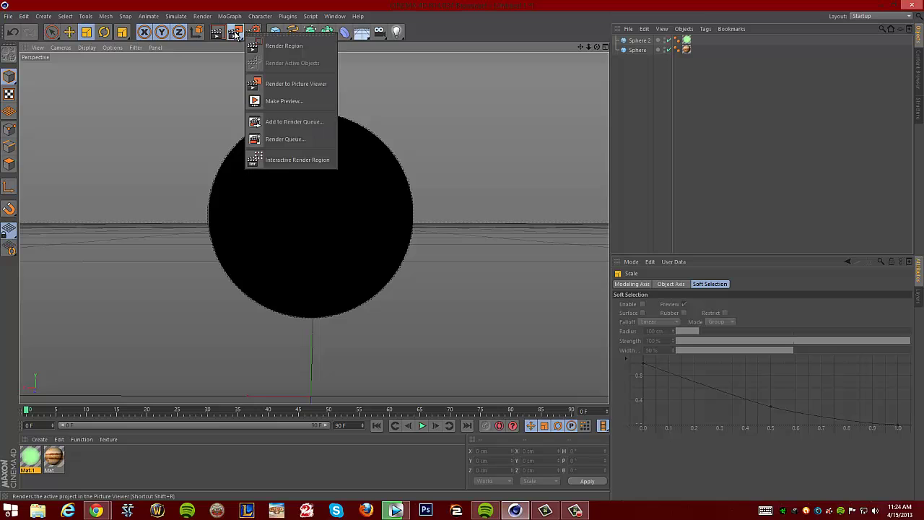
click(236, 33)
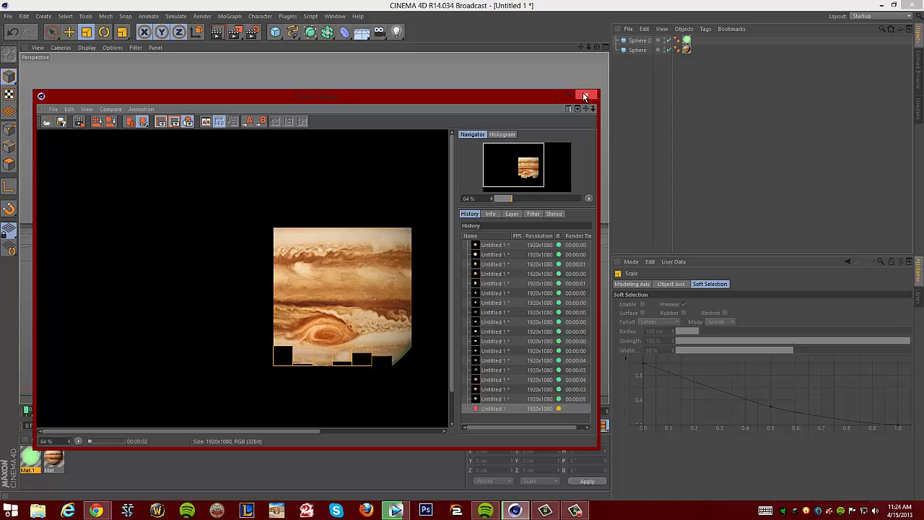
Step: Stop the running render, close its viewer, and open the Jupiter material Mat
click(585, 95)
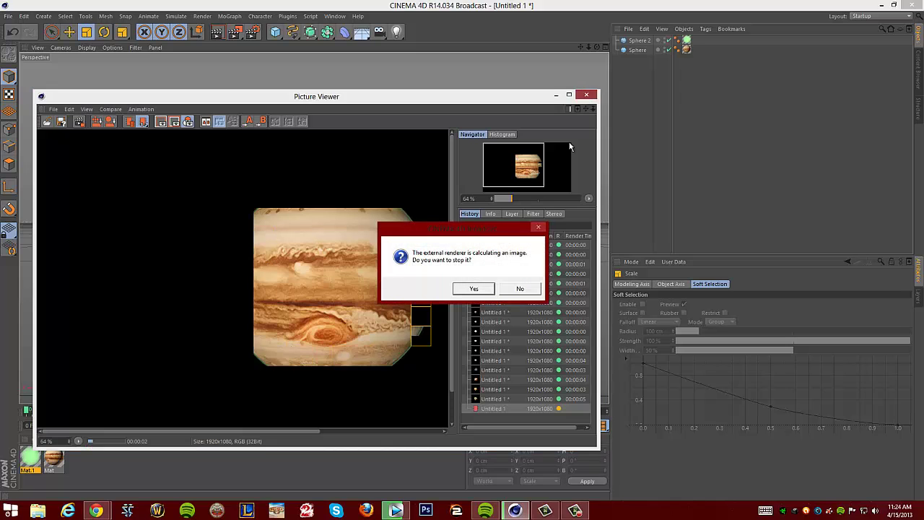
click(474, 289)
double_click(57, 459)
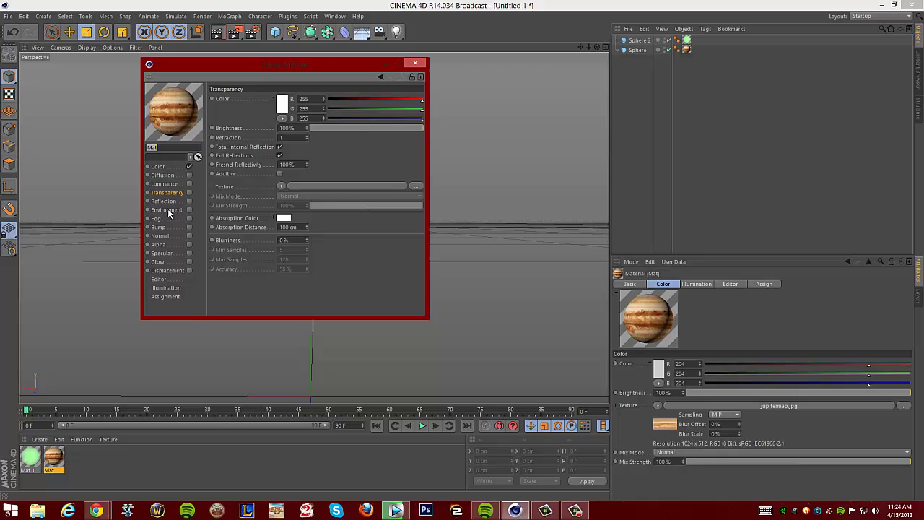
Step: Enable Glow on Mat with Inner Strength 66% and Outer Strength 60%
click(189, 263)
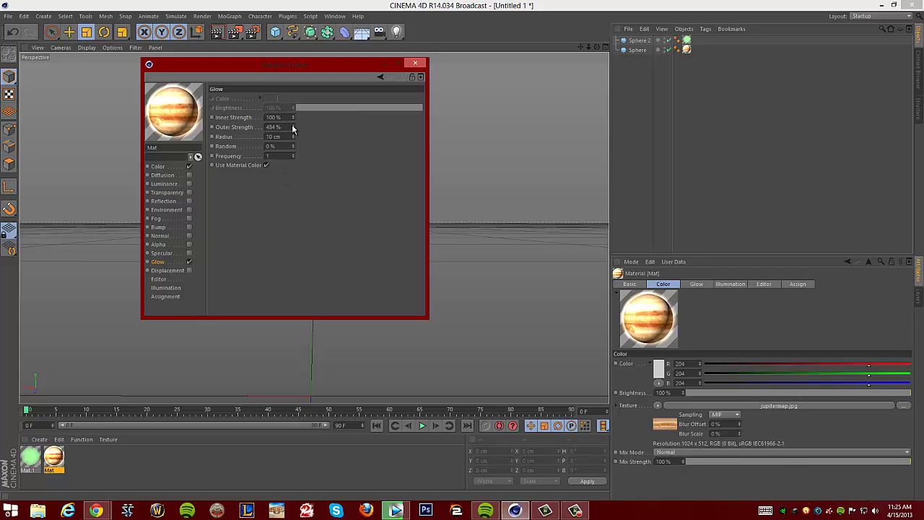
drag(292, 128, 290, 125)
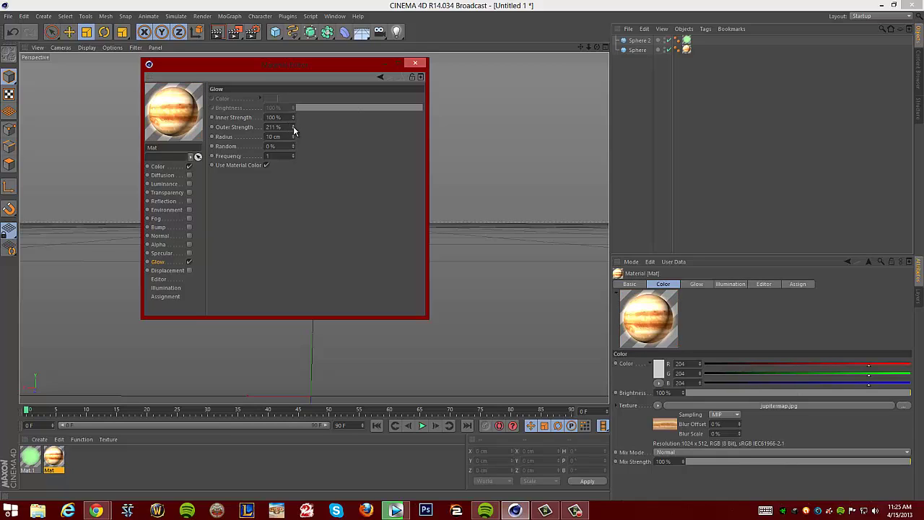
drag(293, 129, 288, 132)
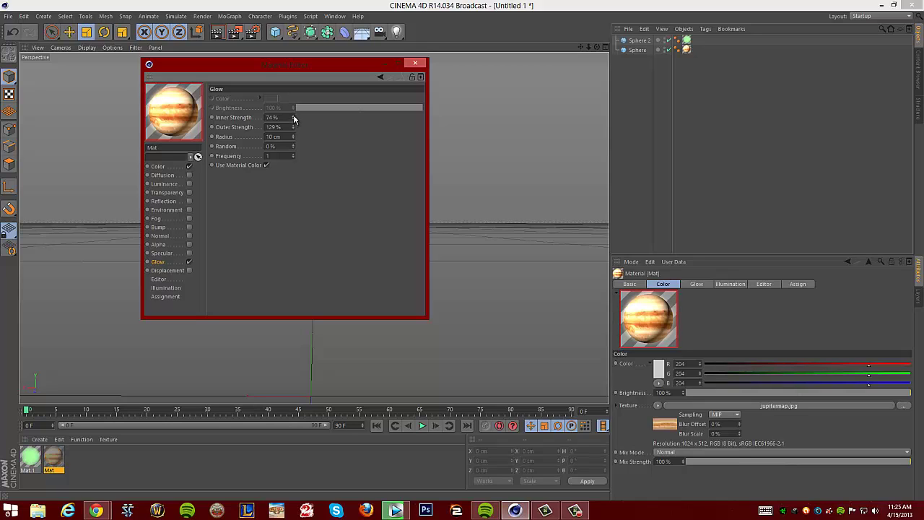
click(293, 130)
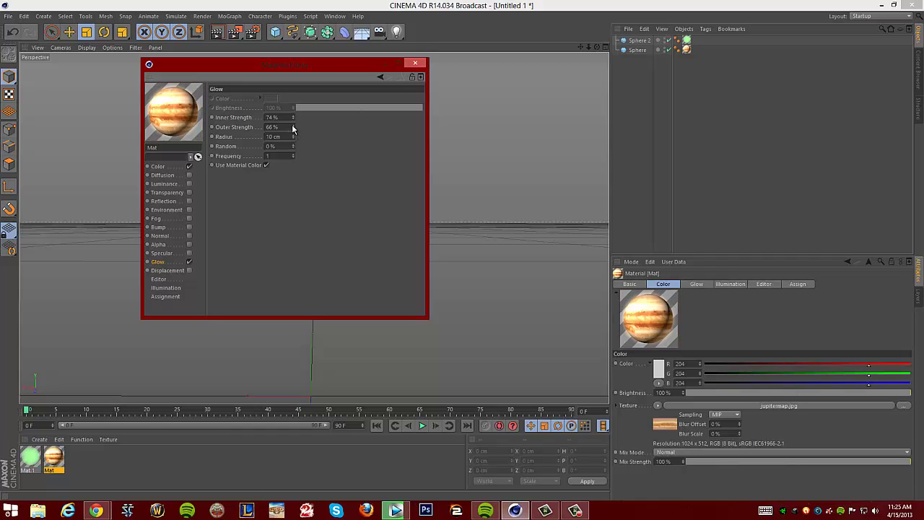
drag(293, 129, 293, 119)
click(422, 66)
Step: Render the glowing sphere and zoom out to see the whole planet on black
click(234, 32)
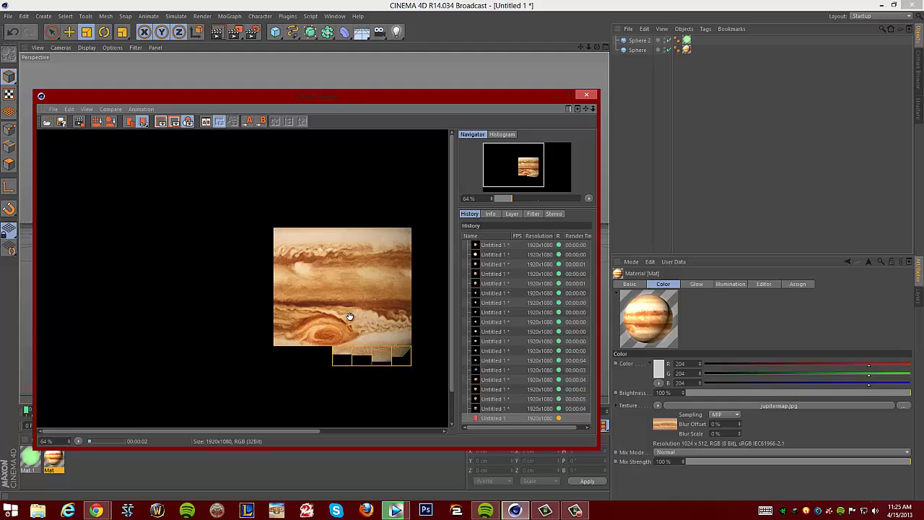
scroll(350, 314, down, 1)
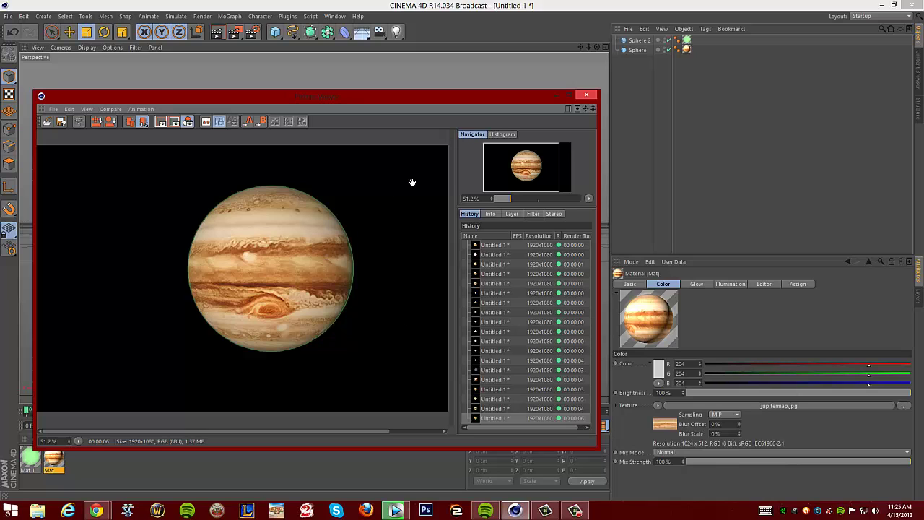
Step: Add a Light to the scene and raise it above the Jupiter sphere
click(586, 95)
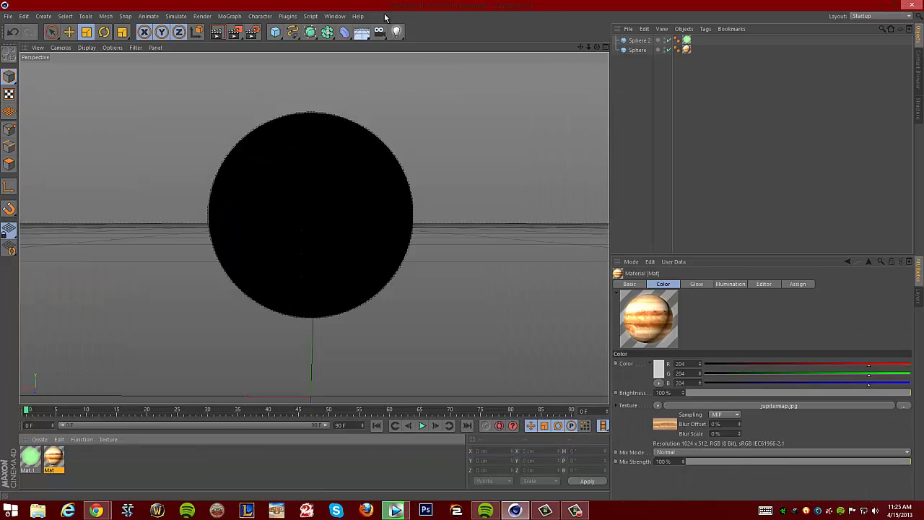
drag(395, 31, 439, 49)
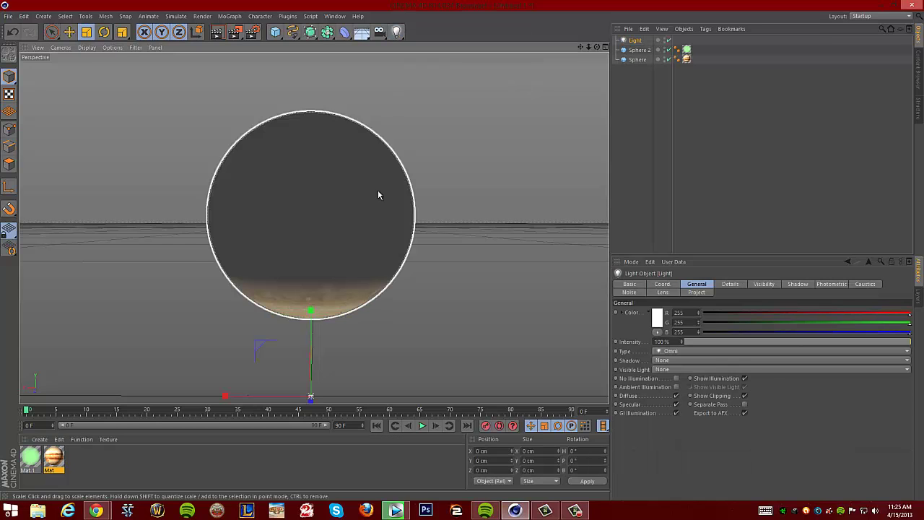
alt+drag(487, 287, 471, 214)
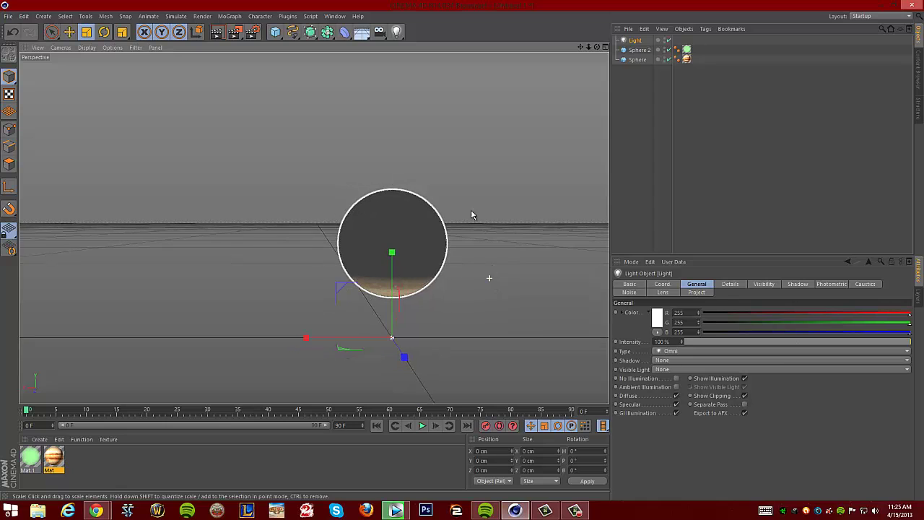
click(69, 32)
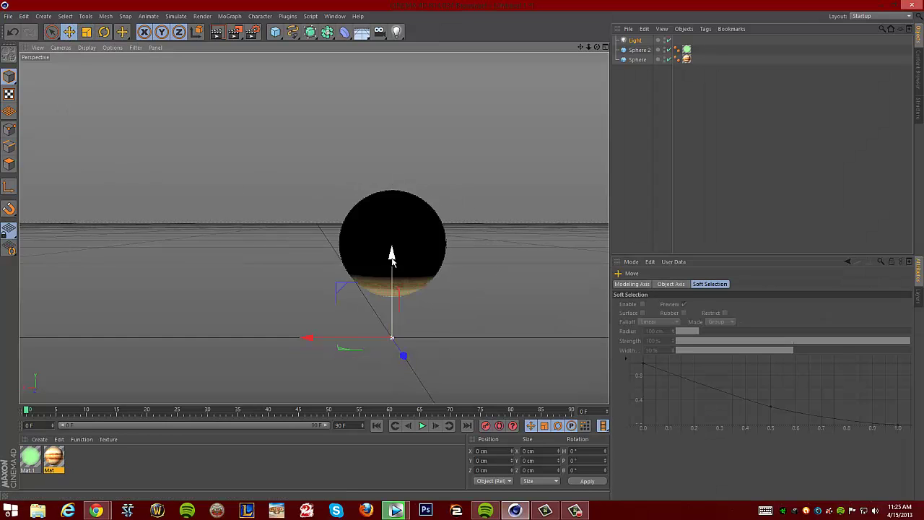
drag(391, 254, 395, 150)
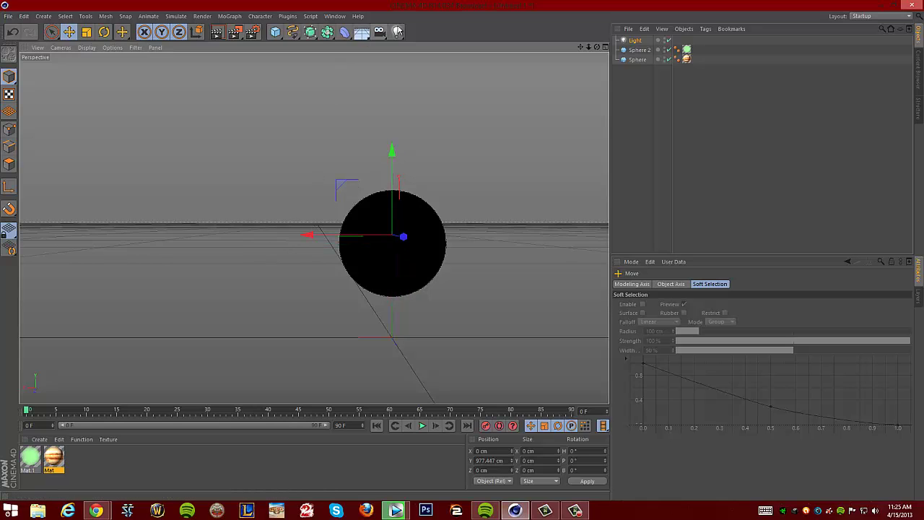
Step: Move the light left and along Z to X 3968.592, Z 3360.493 cm
drag(396, 32, 436, 17)
drag(306, 235, 61, 236)
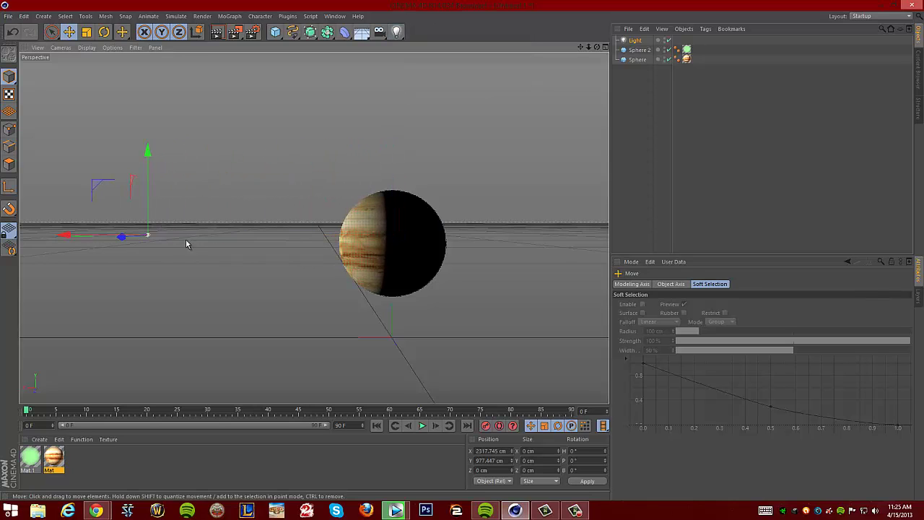
scroll(191, 239, down, 5)
drag(182, 231, 340, 296)
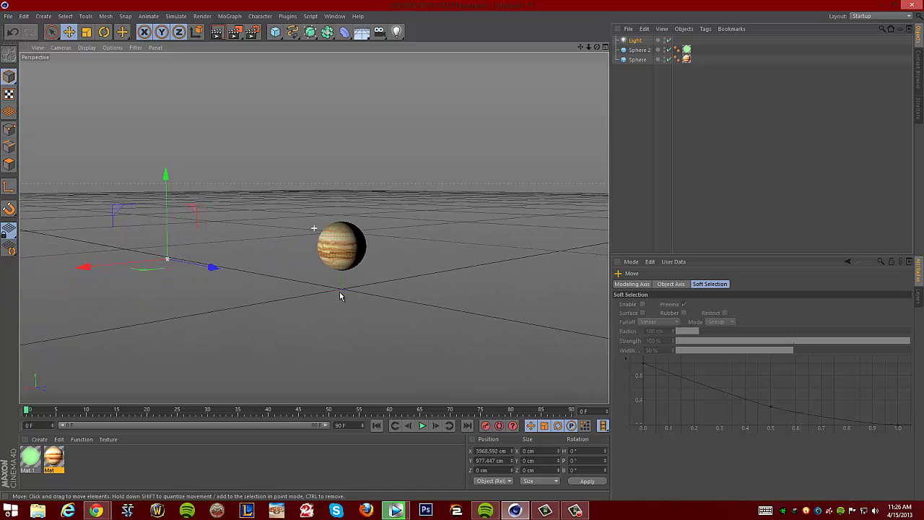
drag(210, 268, 365, 335)
alt+drag(429, 299, 336, 283)
Step: Orbit the view to frame Jupiter lit from the left with its right side dark
click(367, 177)
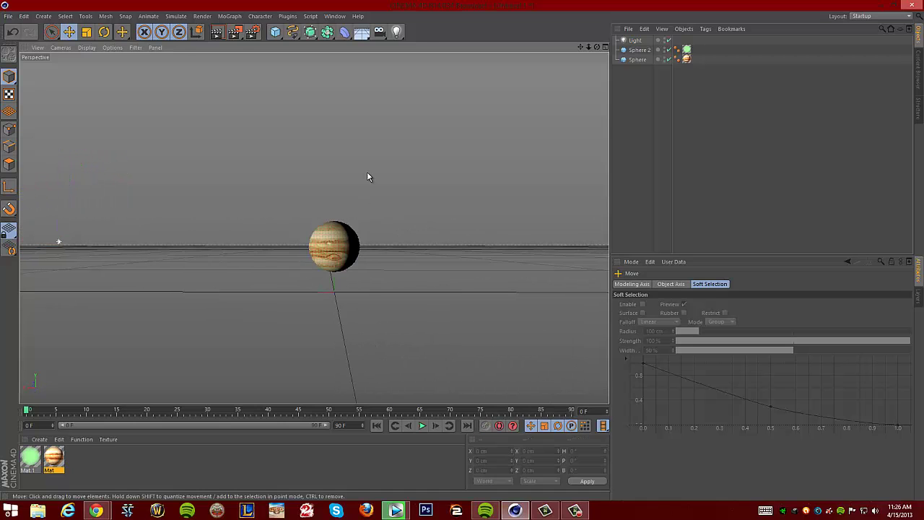
scroll(367, 176, up, 3)
alt+drag(367, 175, 408, 221)
scroll(434, 233, up, 2)
scroll(410, 220, up, 2)
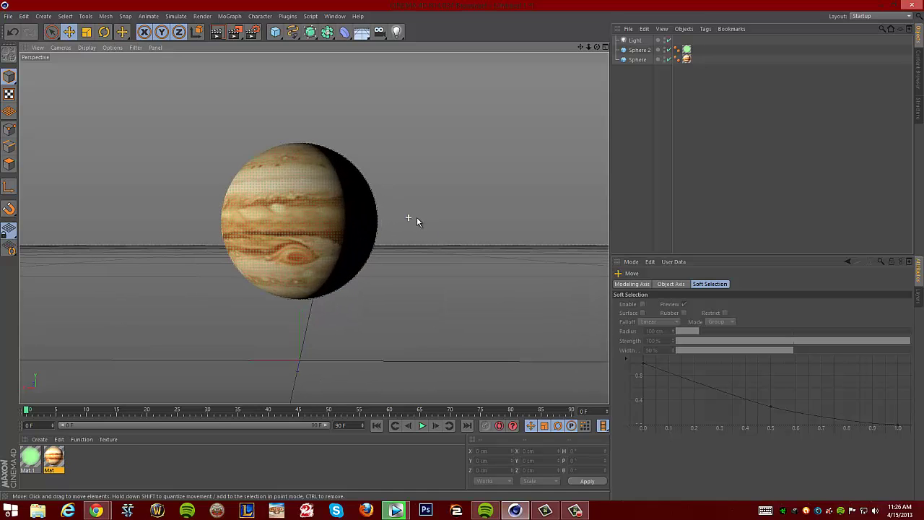
alt+drag(493, 258, 471, 288)
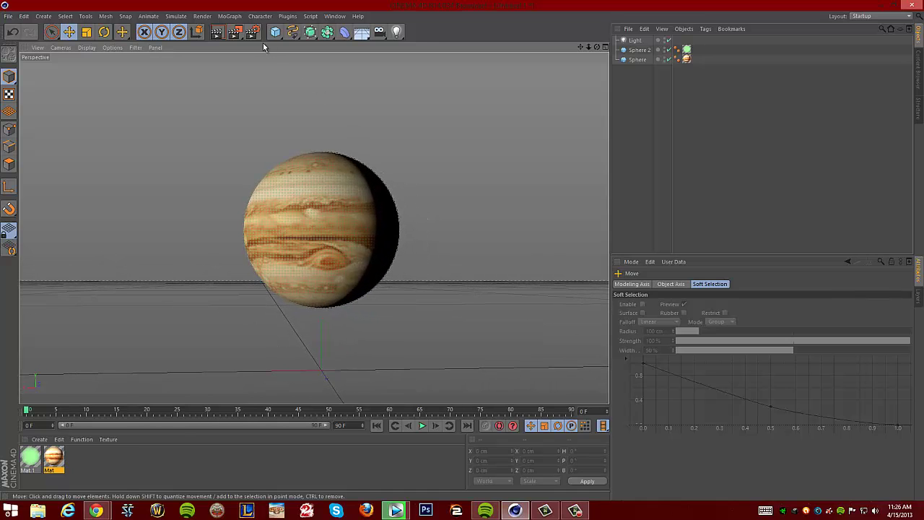
click(234, 31)
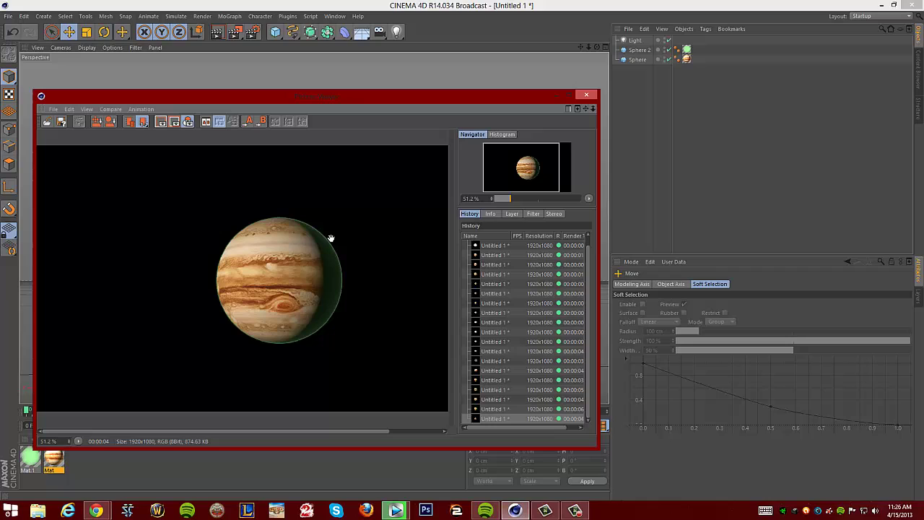
drag(316, 239, 306, 221)
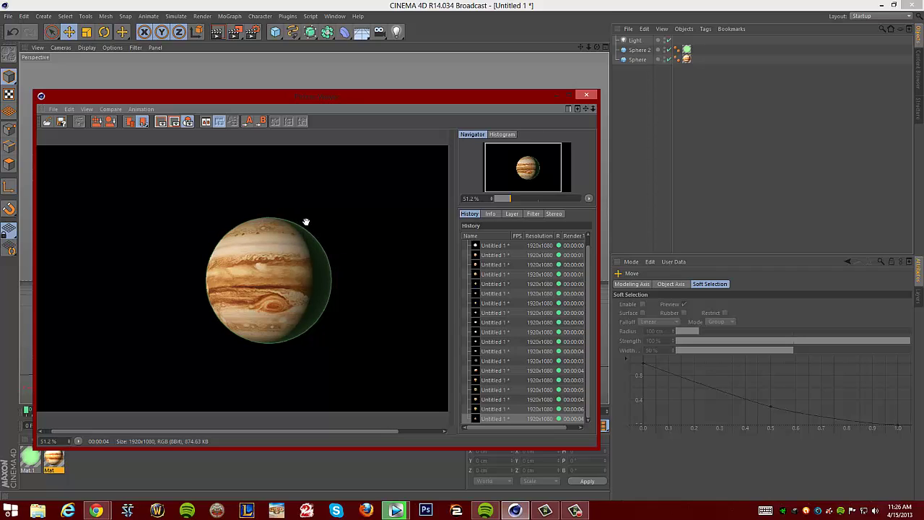
scroll(335, 273, up, 5)
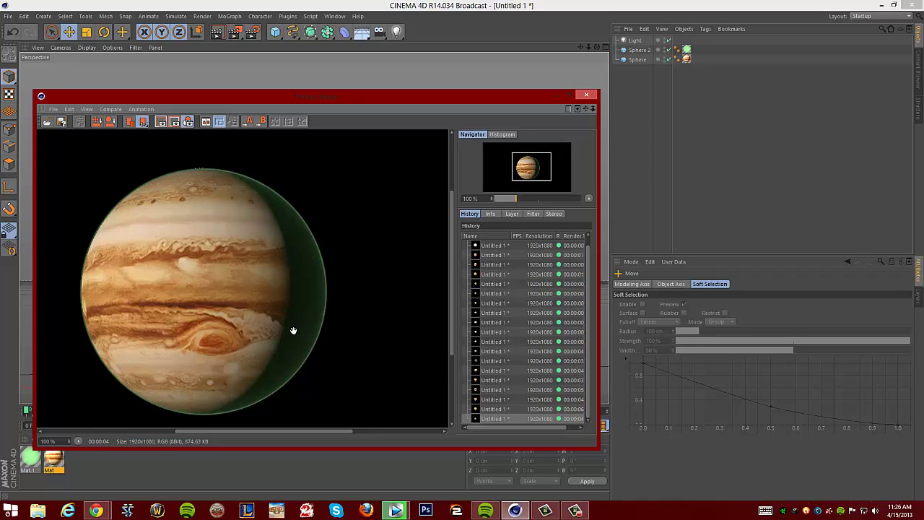
scroll(301, 305, down, 10)
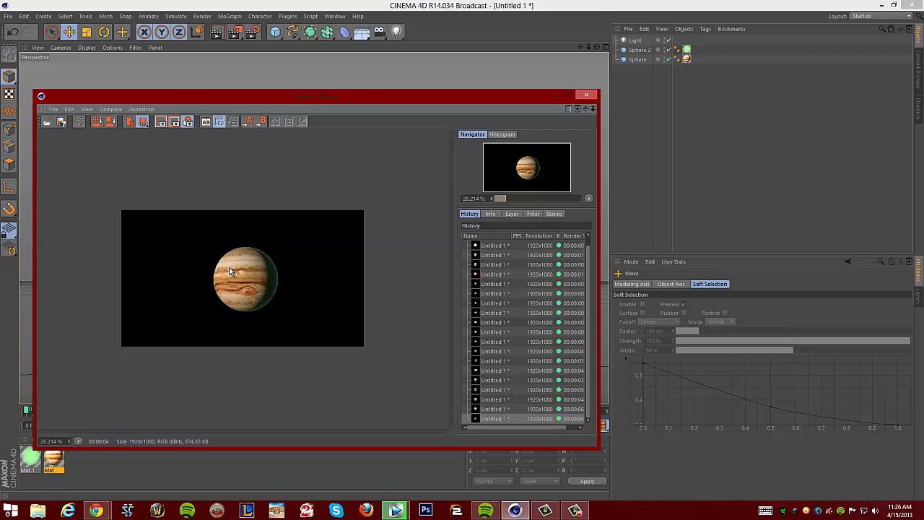
scroll(244, 287, up, 4)
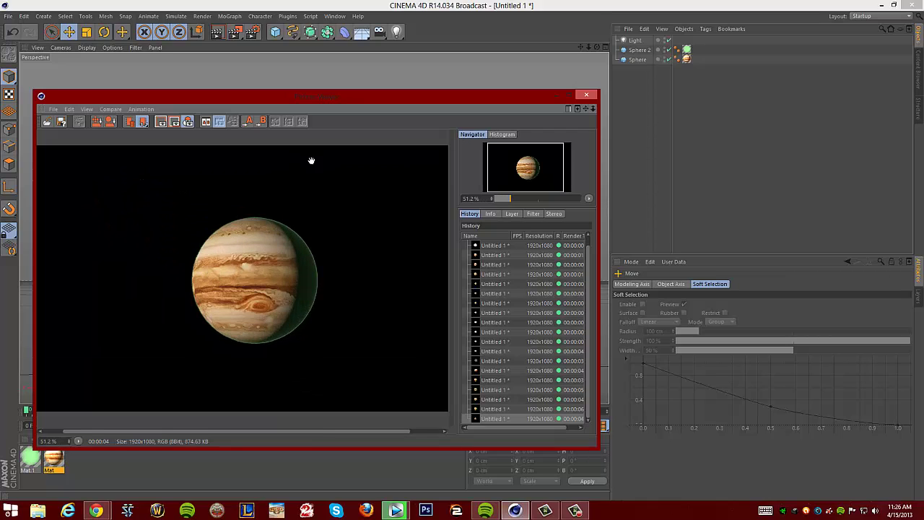
click(585, 96)
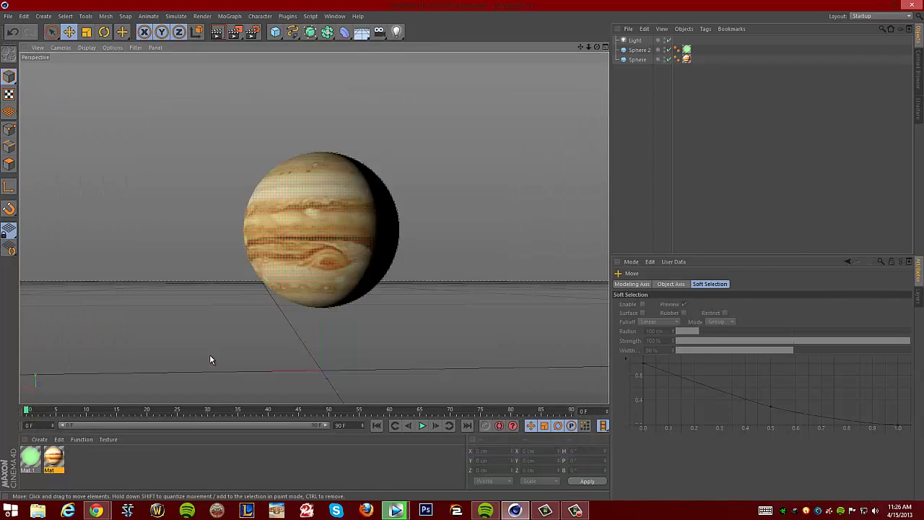
double_click(29, 455)
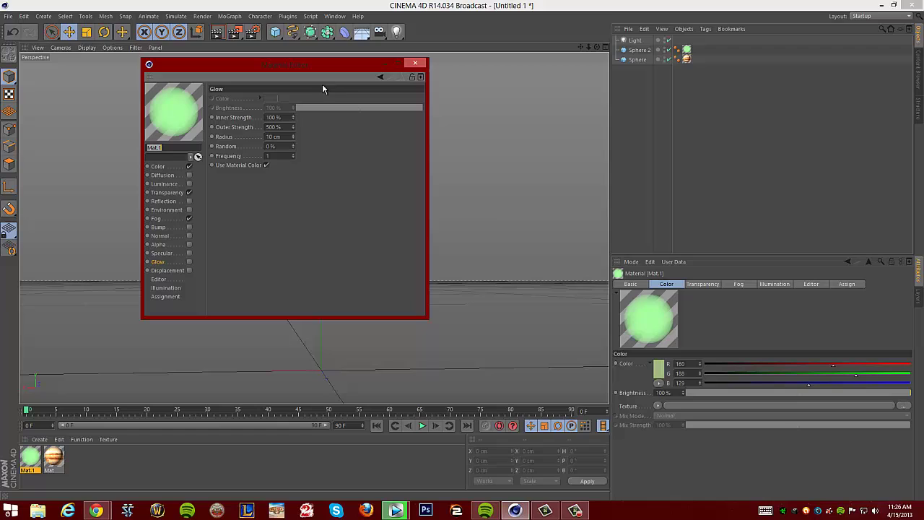
click(414, 64)
click(238, 33)
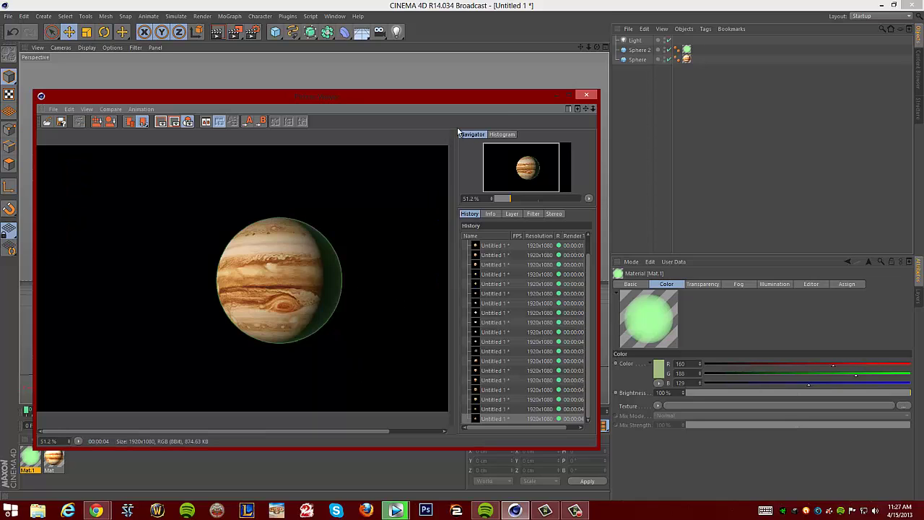
Step: Remove the Mat and Mat.1 textures from both spheres and delete both old materials
click(588, 96)
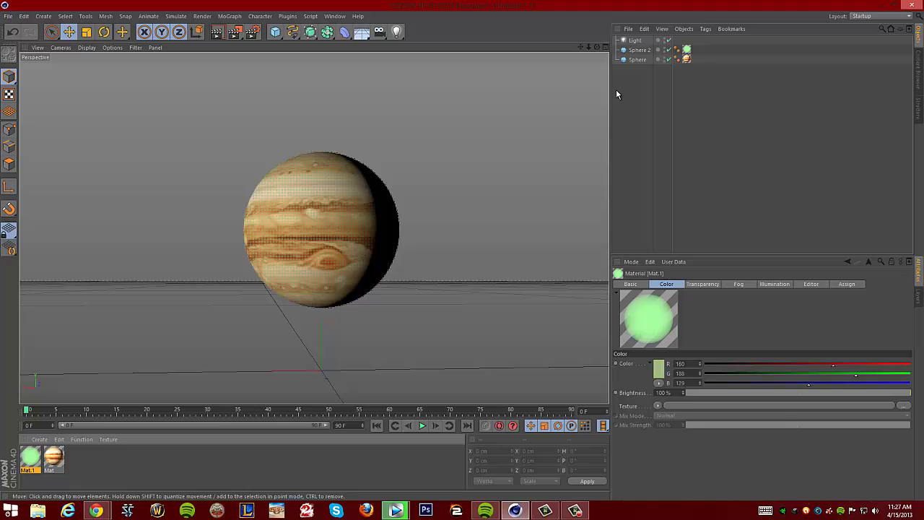
drag(633, 20, 634, 85)
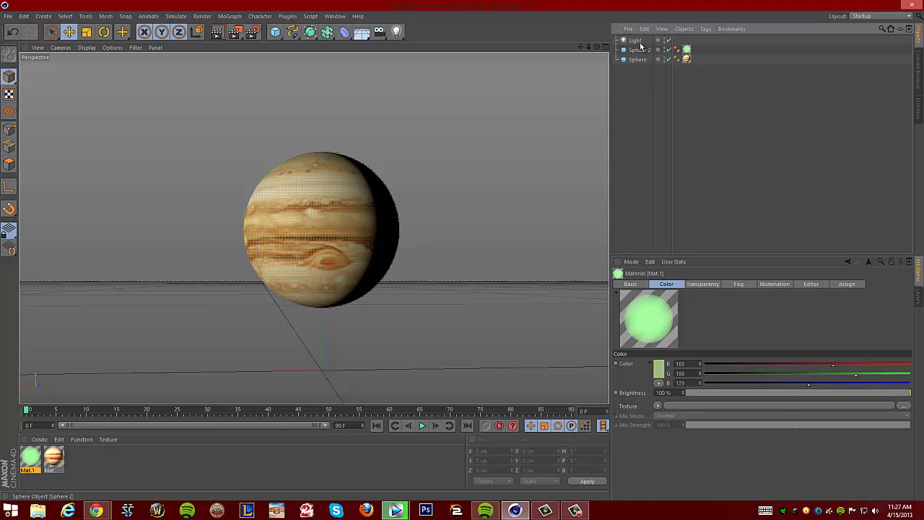
click(687, 49)
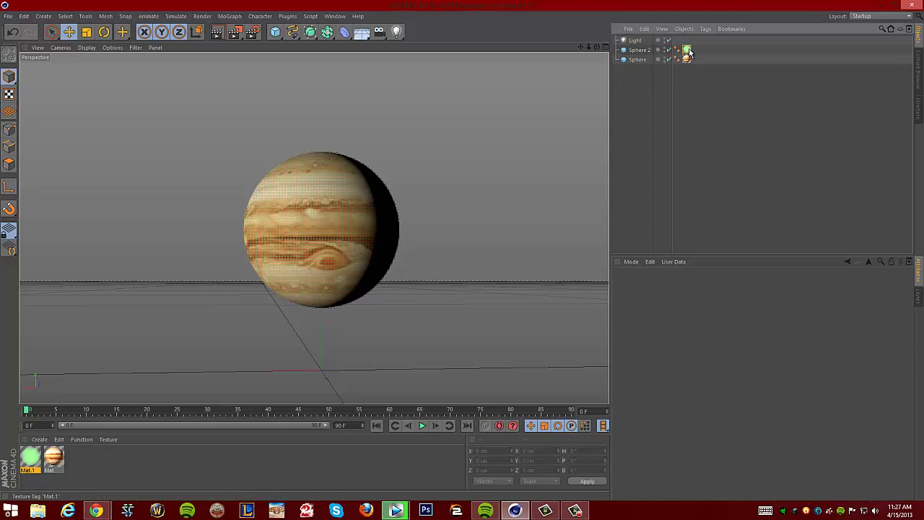
key(Delete)
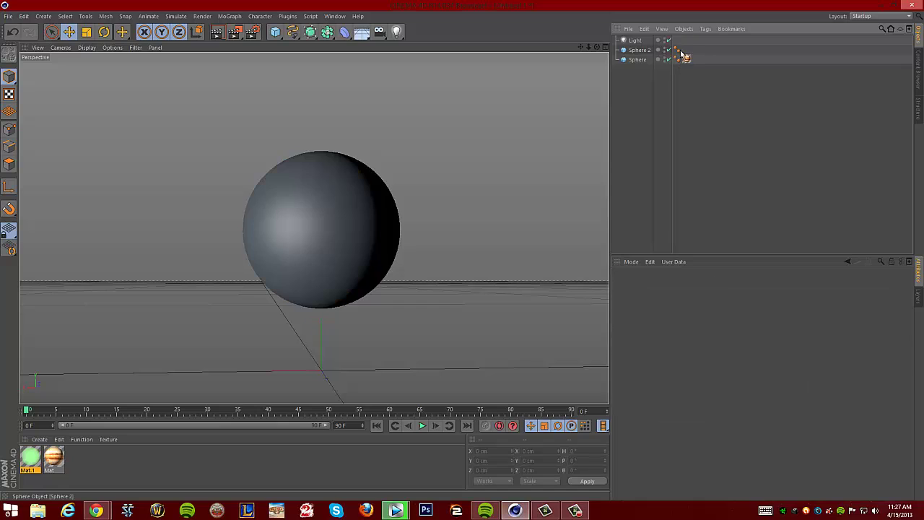
click(686, 61)
key(Delete)
click(53, 456)
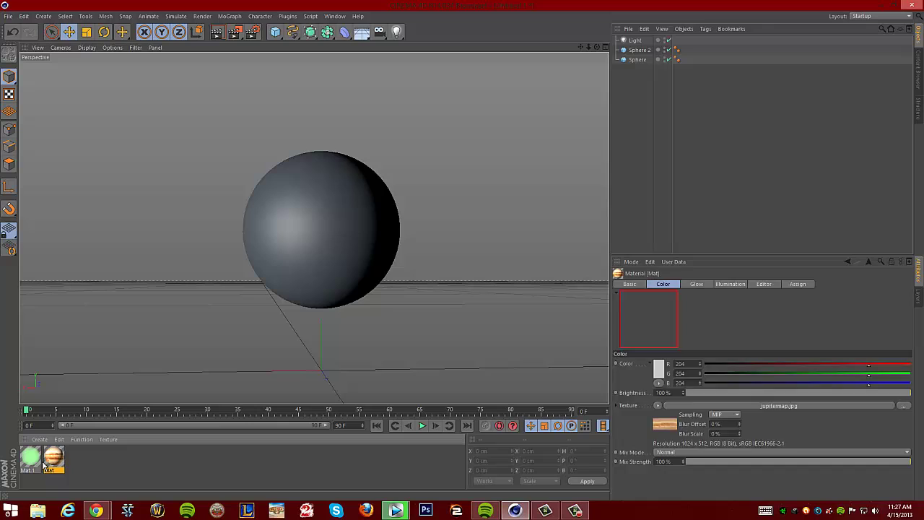
key(Delete)
click(30, 456)
key(Delete)
Step: Create a new material Mat, show its Color settings, and uncheck Specular
click(45, 442)
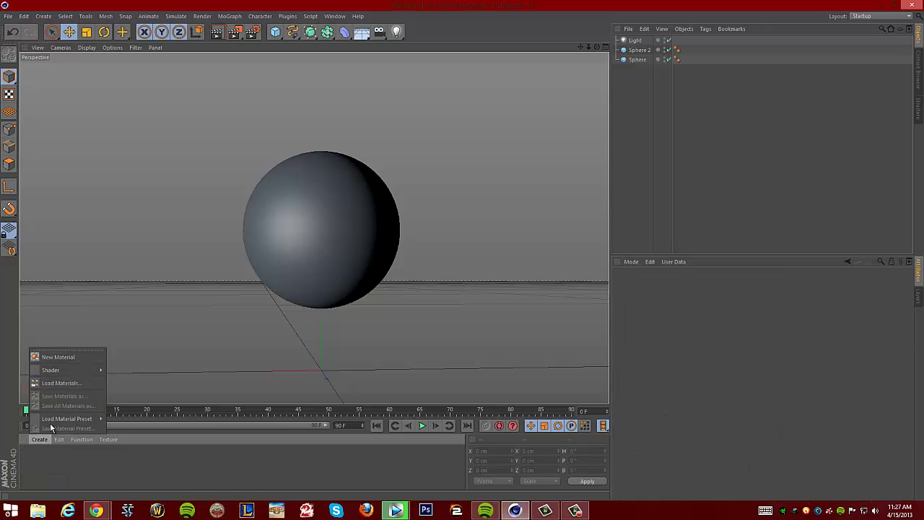
click(46, 357)
double_click(39, 459)
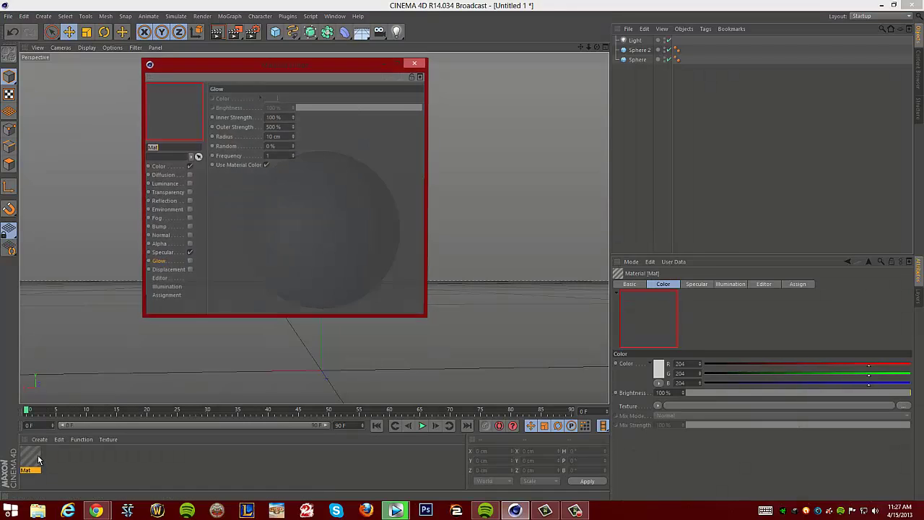
click(181, 167)
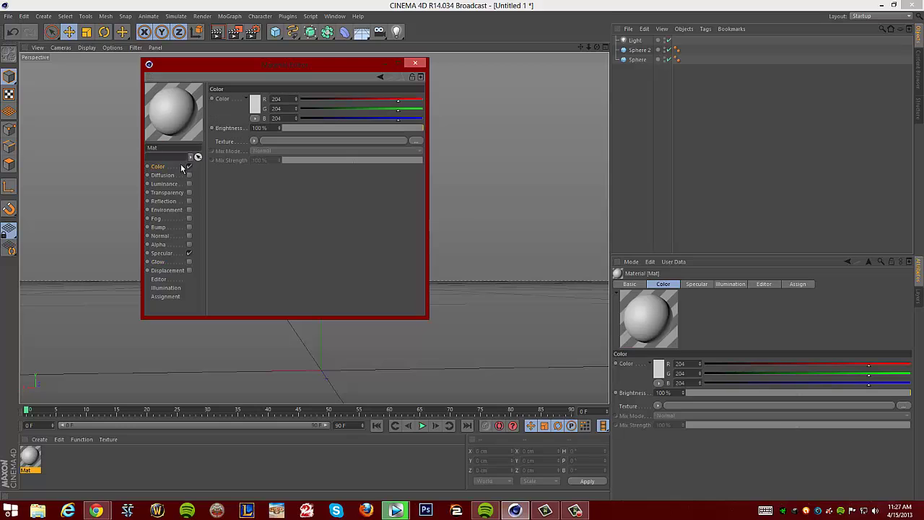
click(254, 141)
click(213, 270)
click(189, 252)
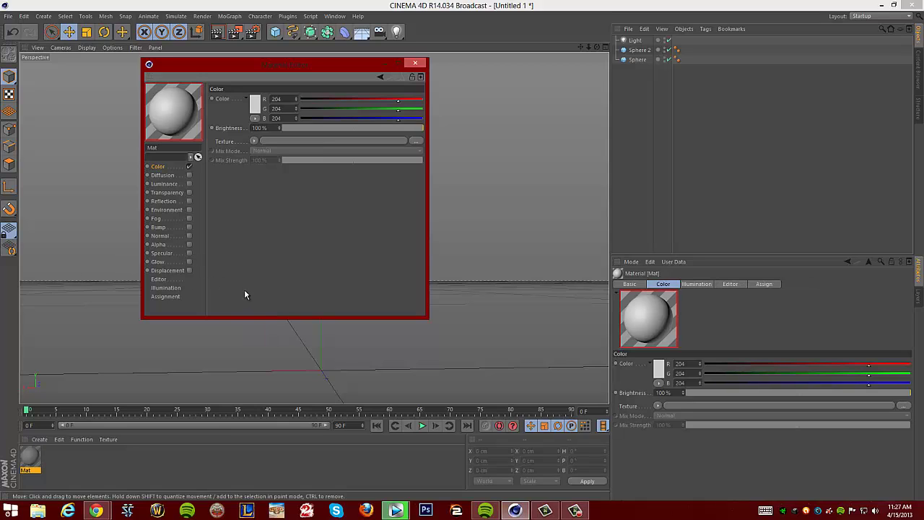
Step: Load jupiter2_2k.jpg as Mat's Color texture, copying it into the project location
click(254, 140)
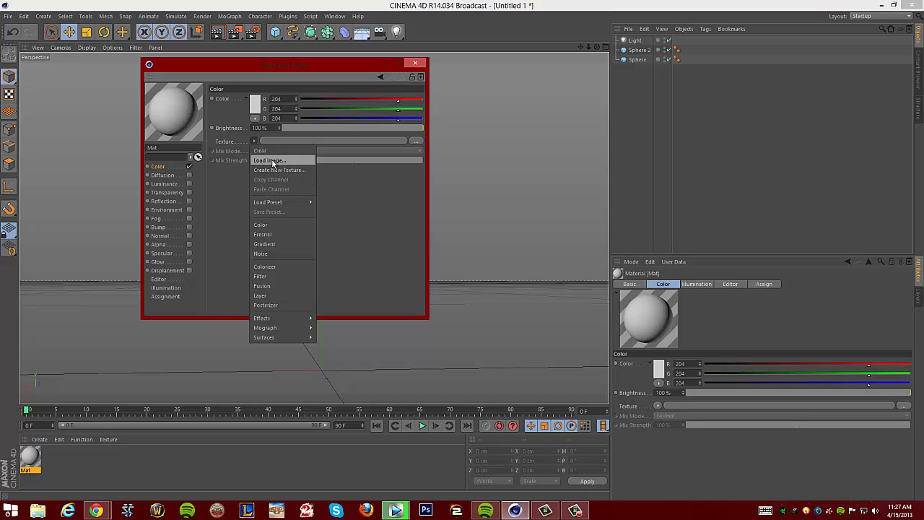
click(272, 161)
click(473, 184)
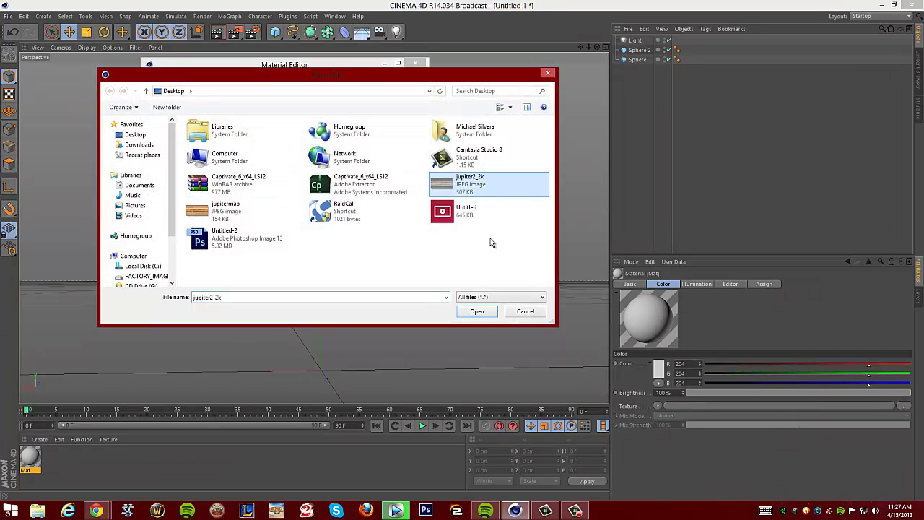
click(473, 311)
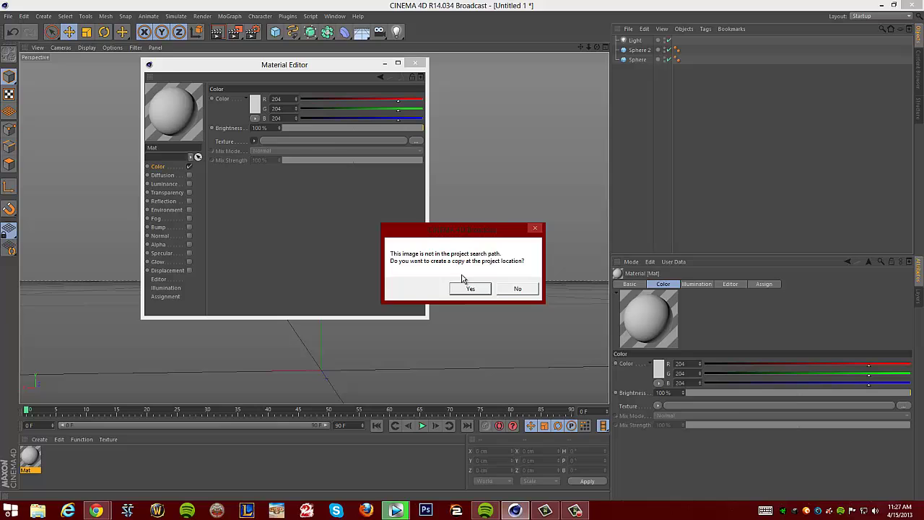
click(470, 289)
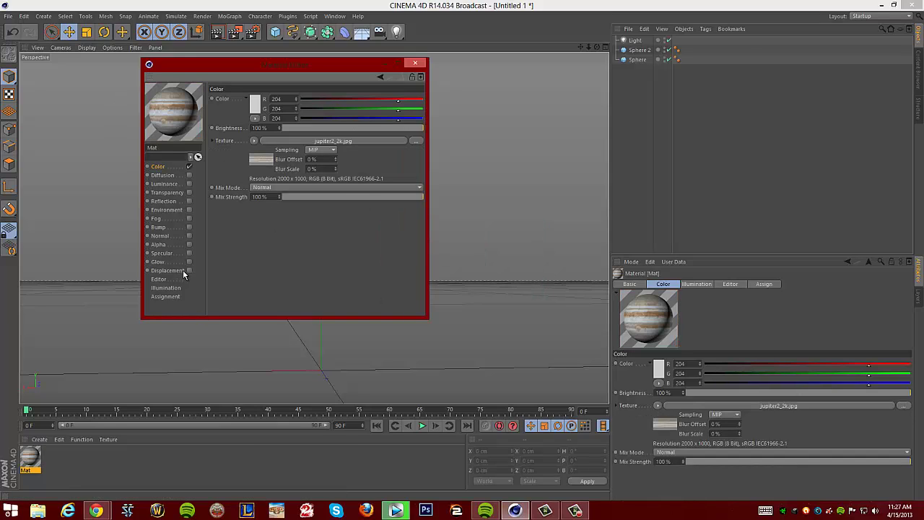
Step: Apply the Jupiter material Mat to Sphere in the Object Manager
right_click(255, 275)
click(253, 245)
click(413, 64)
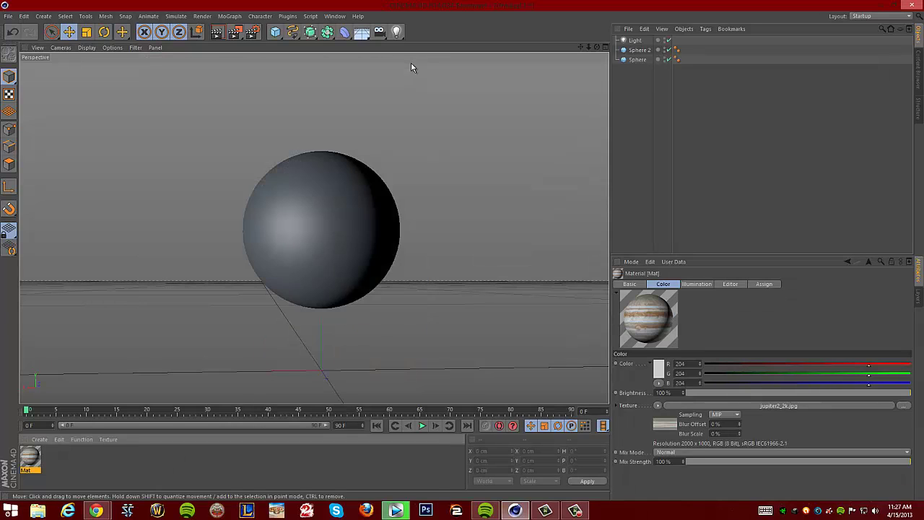
drag(30, 467, 645, 63)
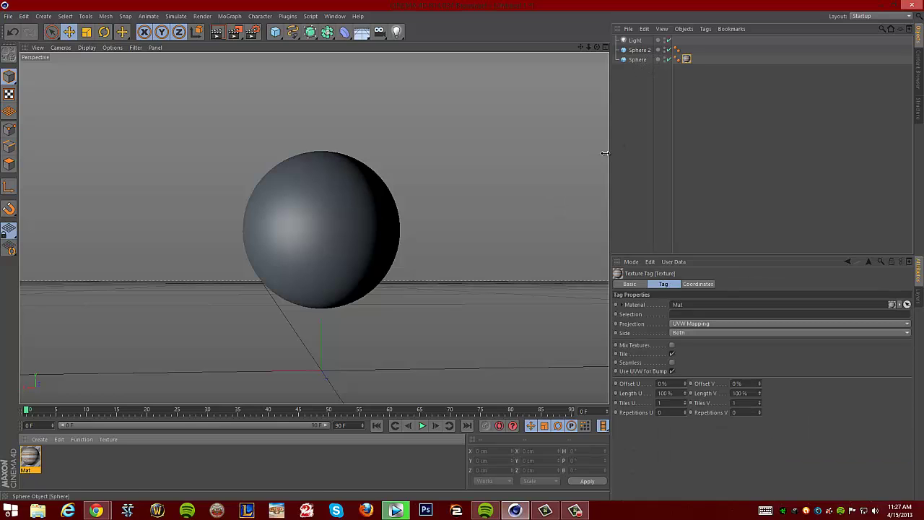
Step: Delete Sphere 2, leaving only the Jupiter-textured Sphere selected
click(635, 51)
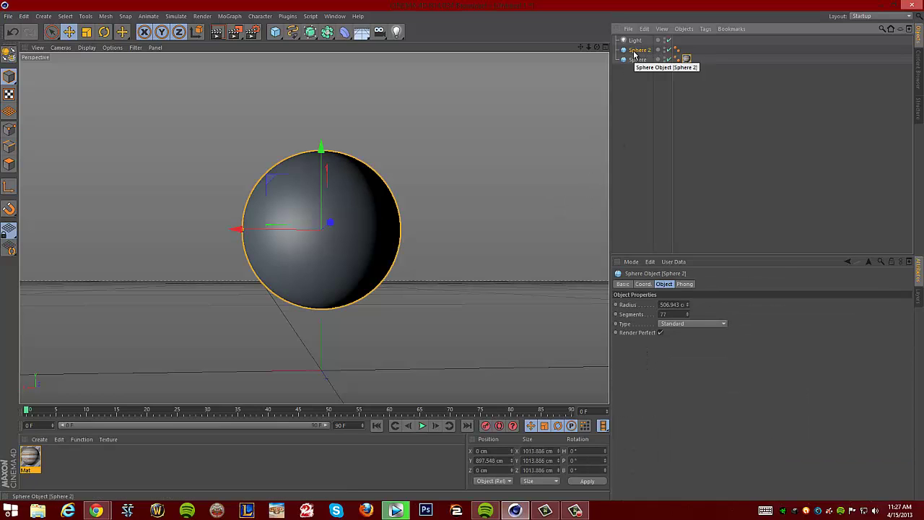
key(Delete)
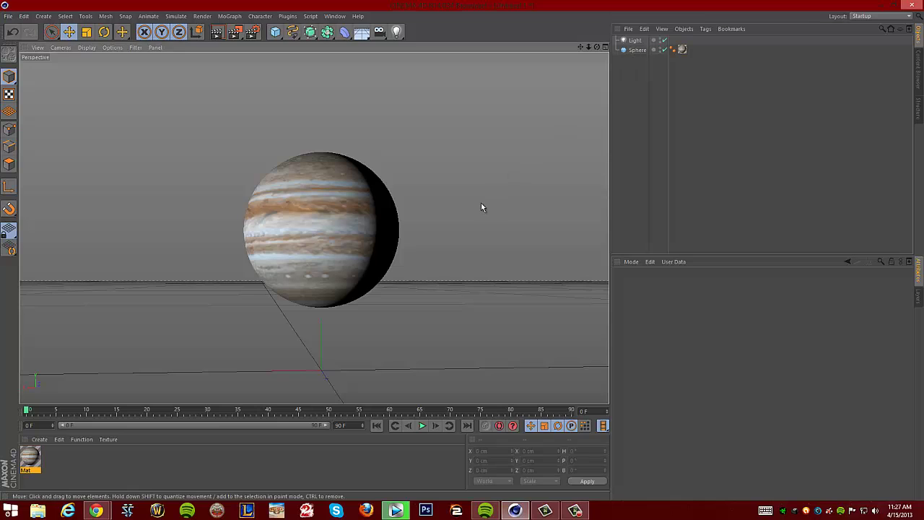
click(345, 224)
click(340, 220)
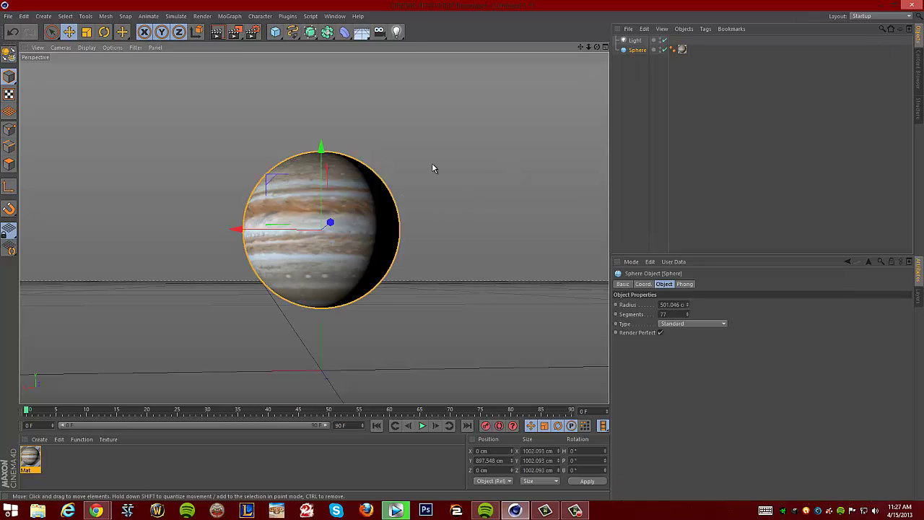
Step: Rotate the sphere's heading to show the Great Red Spot, then render it
click(104, 32)
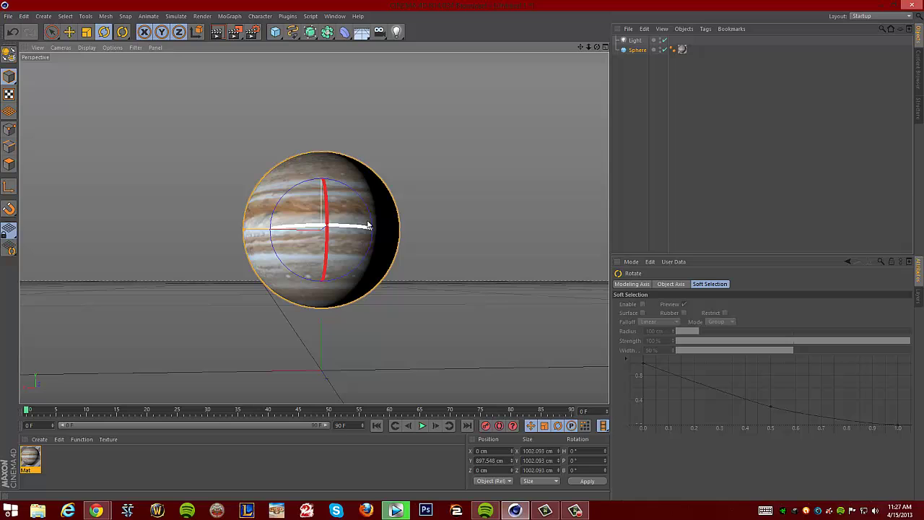
drag(368, 225, 256, 229)
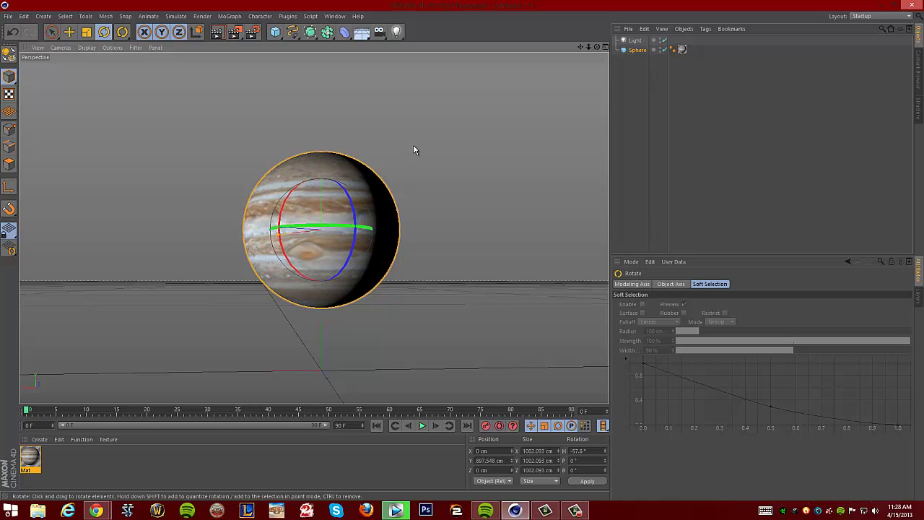
click(415, 150)
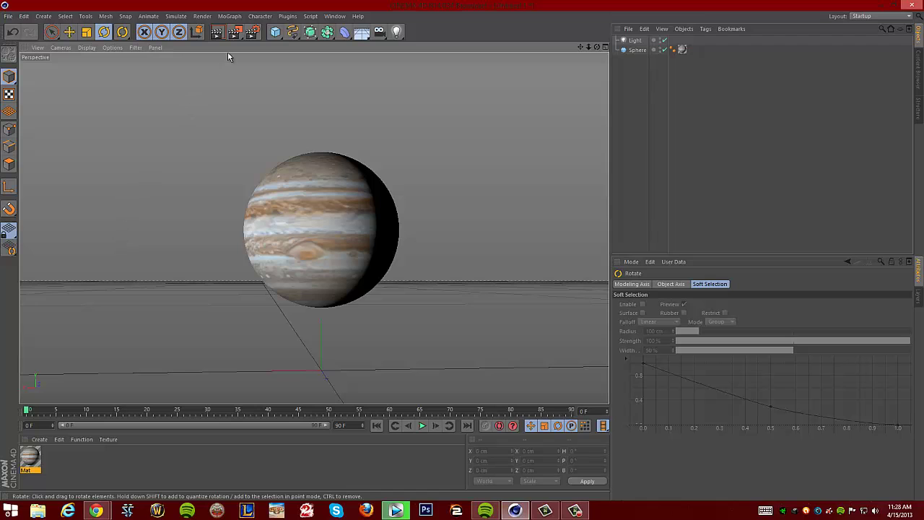
click(234, 32)
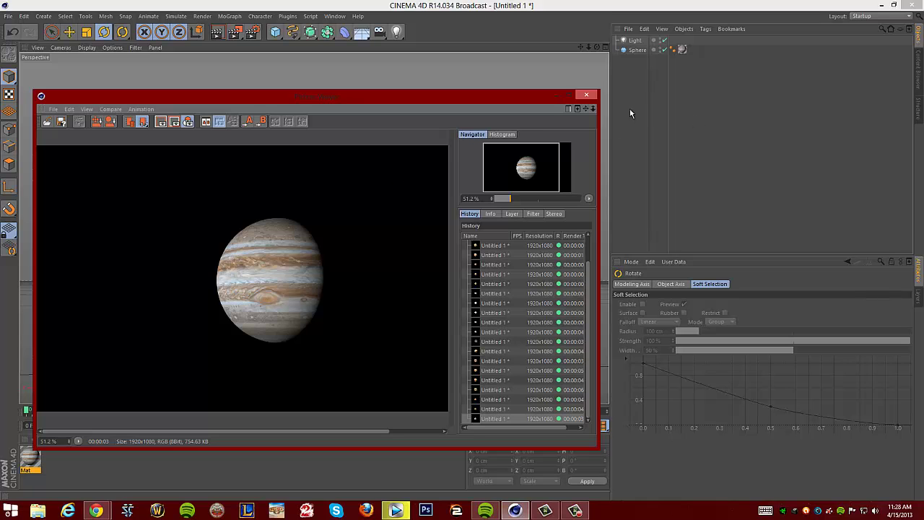
Step: Minimise the picture viewer and Cinema 4D to reach the Windows desktop
click(557, 95)
click(884, 5)
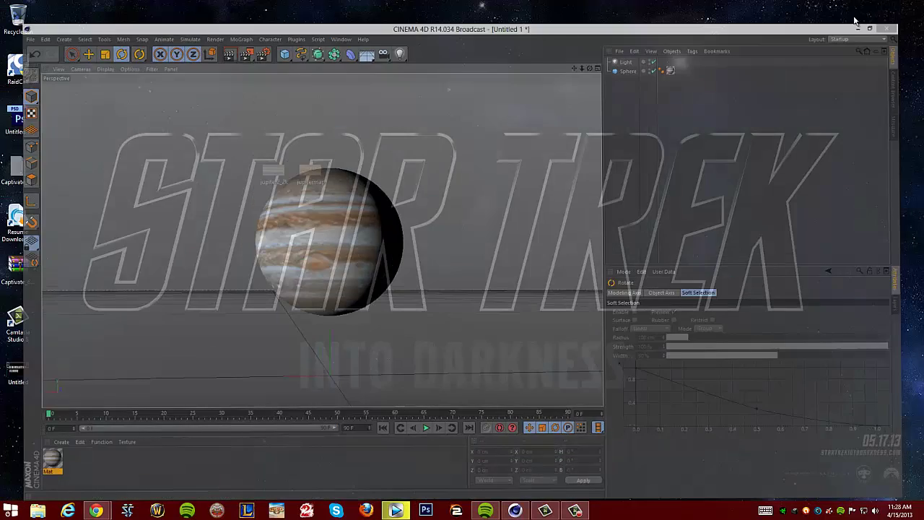
click(283, 174)
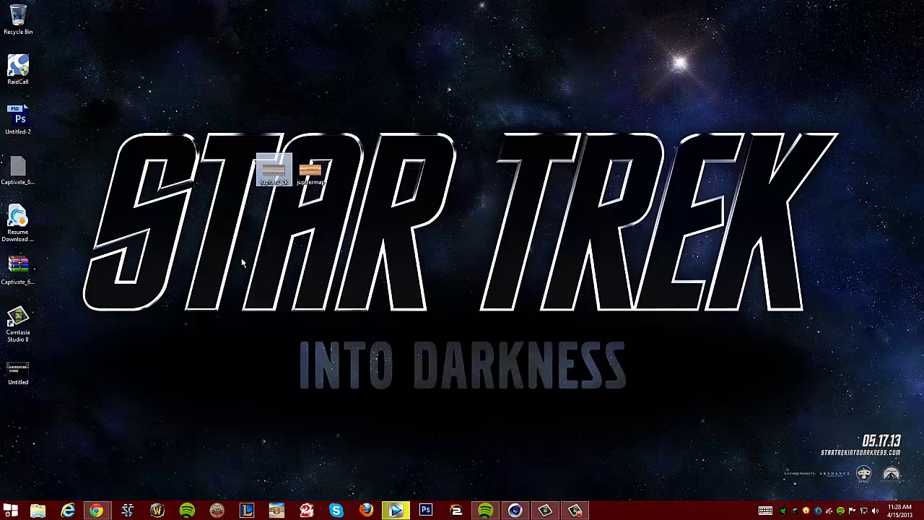
drag(246, 256, 302, 244)
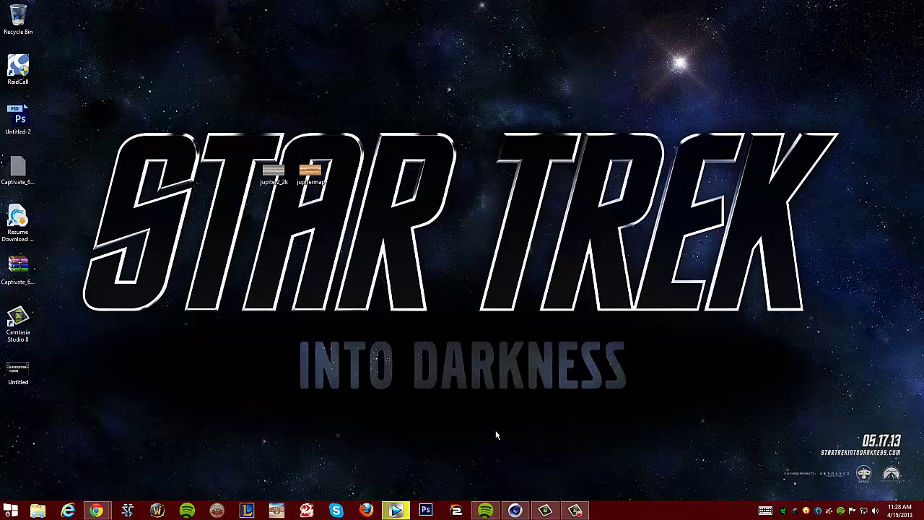
Step: Close Vegas Pro's rendering-complete notice and restore the Cinema 4D picture viewer
click(395, 511)
click(512, 194)
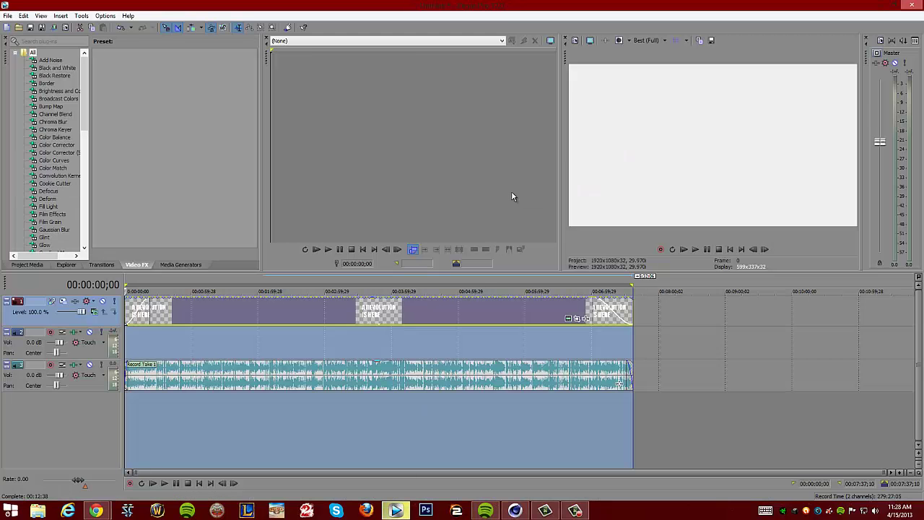
click(882, 5)
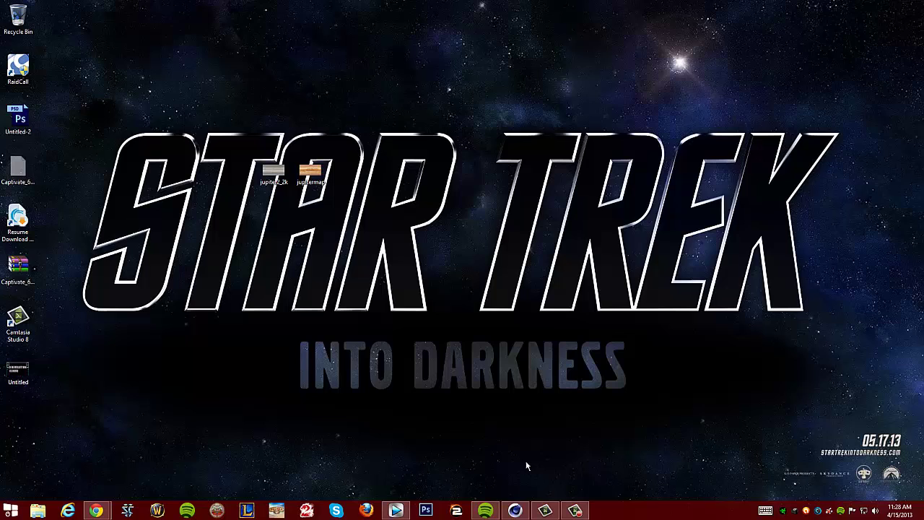
click(514, 510)
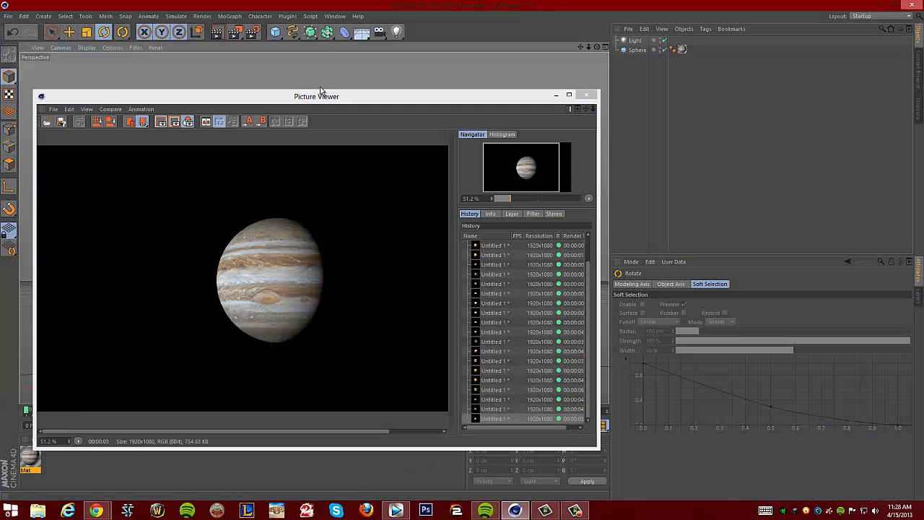
drag(314, 101, 302, 63)
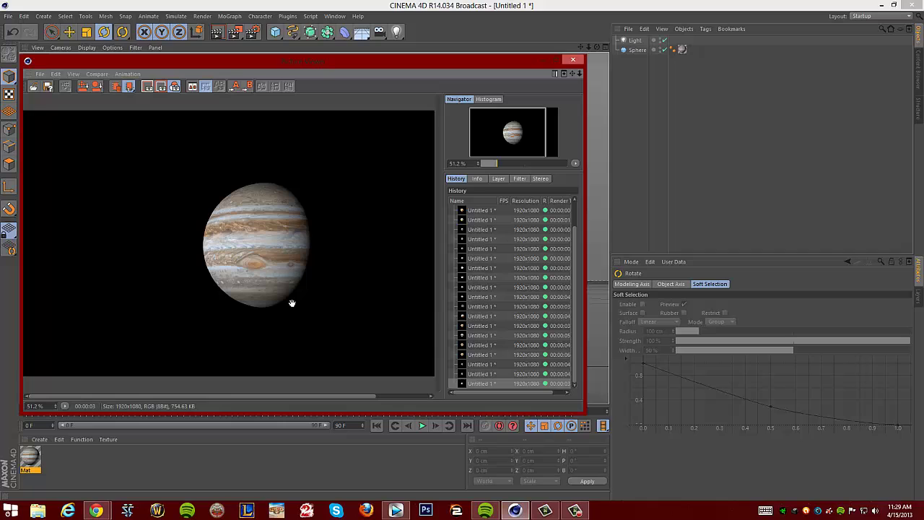
scroll(292, 304, down, 3)
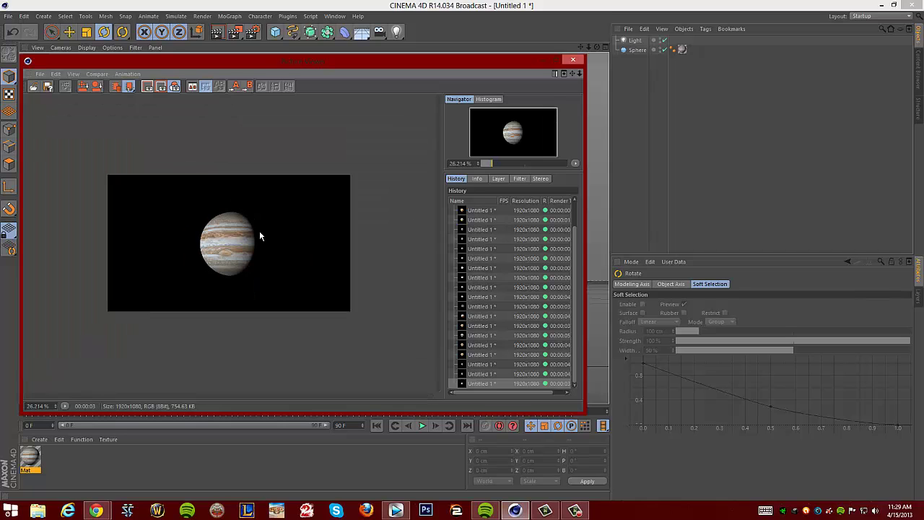
scroll(248, 236, up, 5)
scroll(244, 233, down, 4)
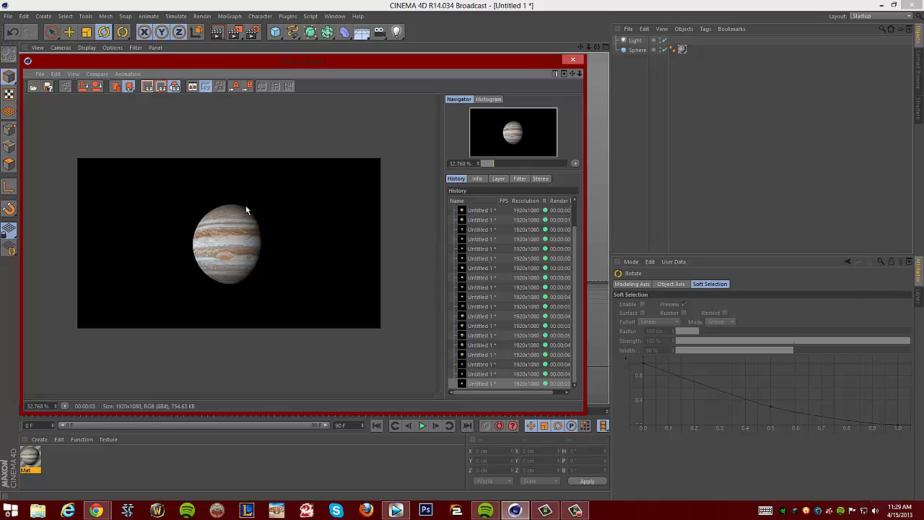
click(39, 74)
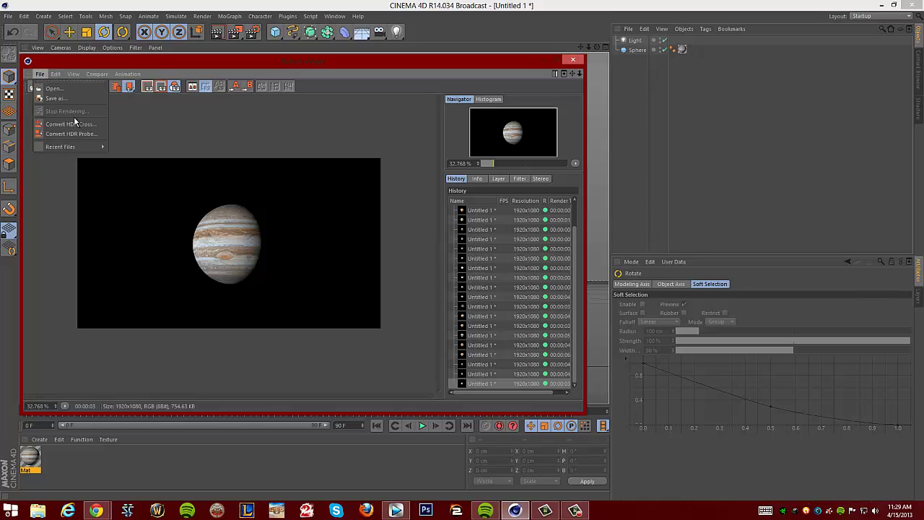
click(192, 263)
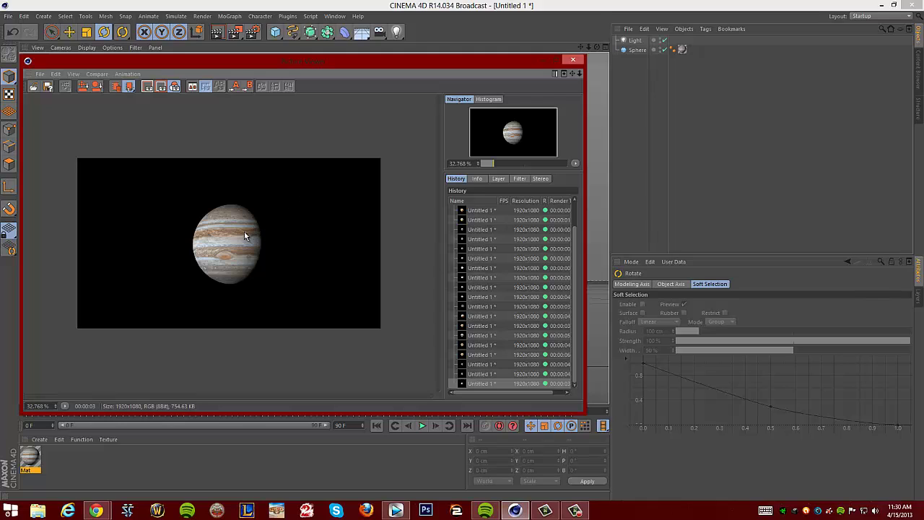
scroll(340, 94, down, 1)
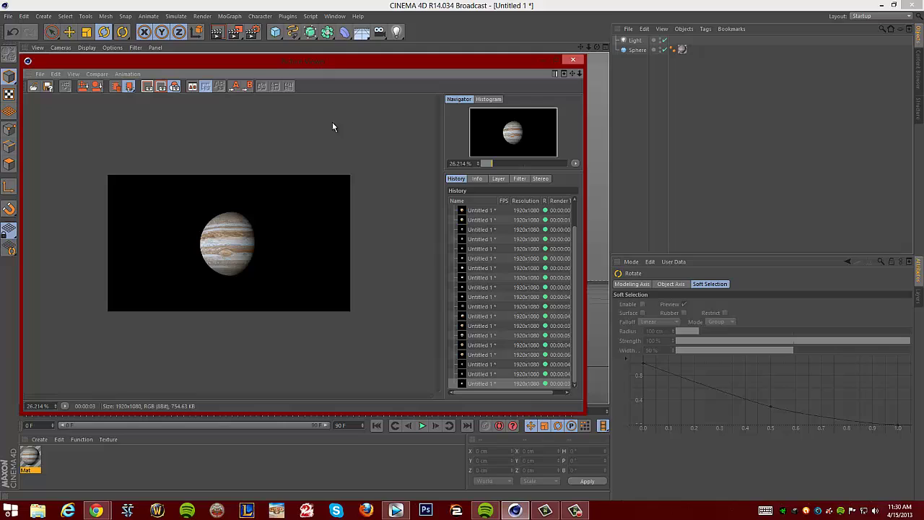